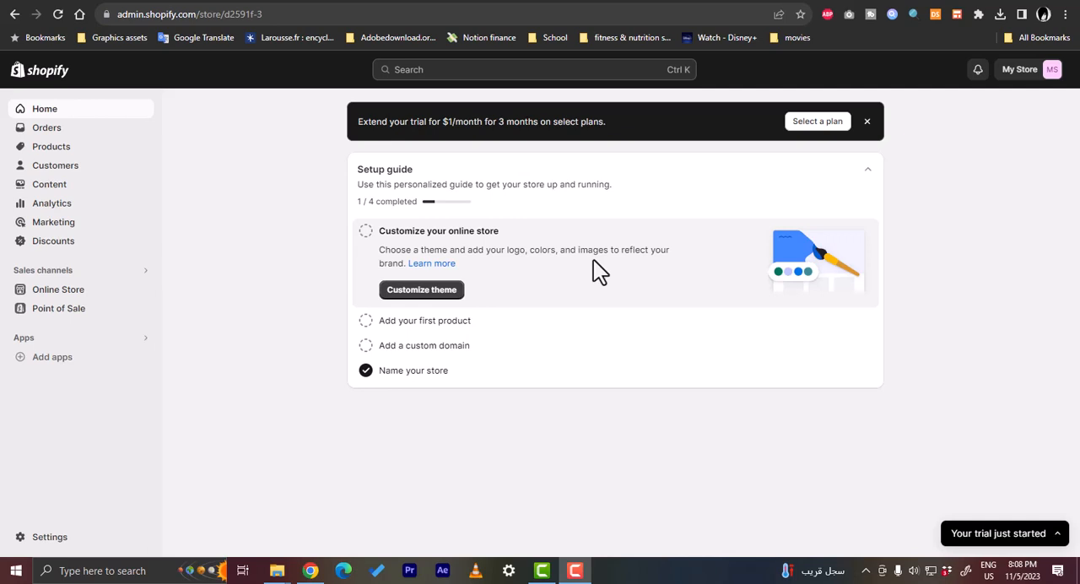
- Switch to Google Analytics, start measuring, and name the new account "test shop"
{"action": "left_click", "coordinate": [718, 2]}
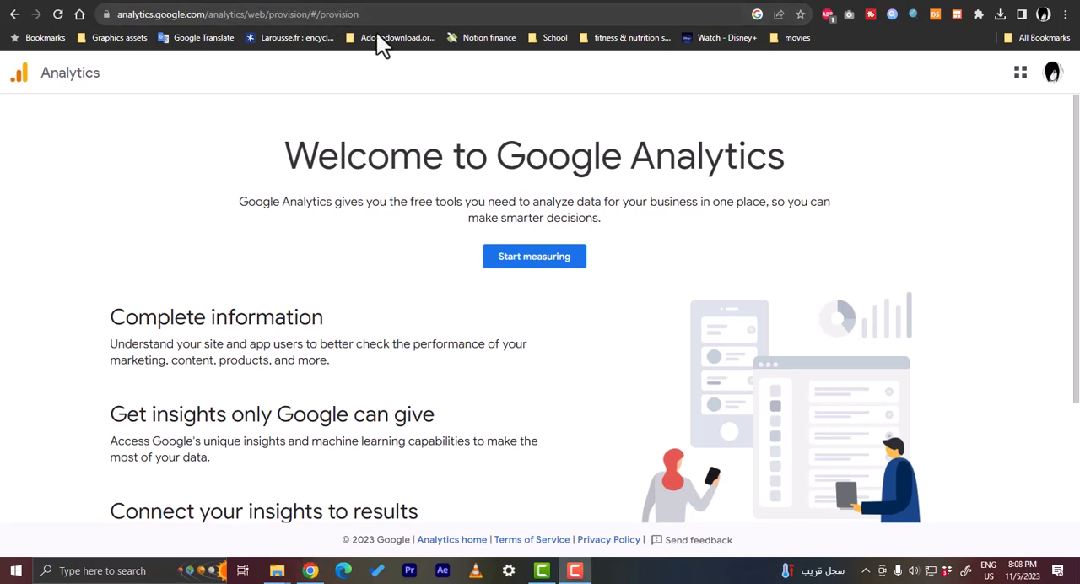
{"action": "left_click", "coordinate": [536, 268]}
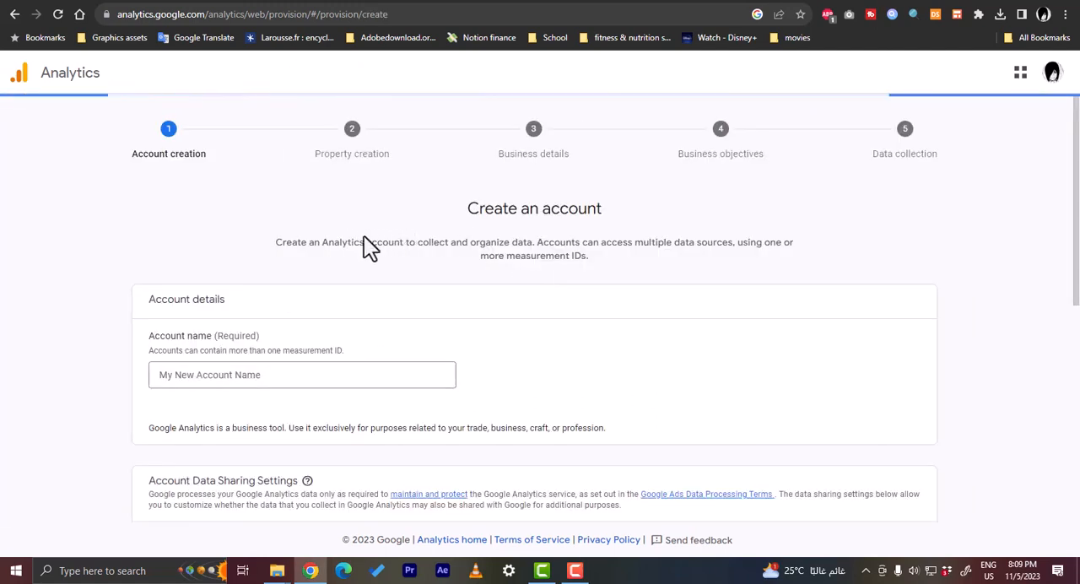
{"action": "left_click", "coordinate": [180, 374]}
{"action": "type", "text": "tes"}
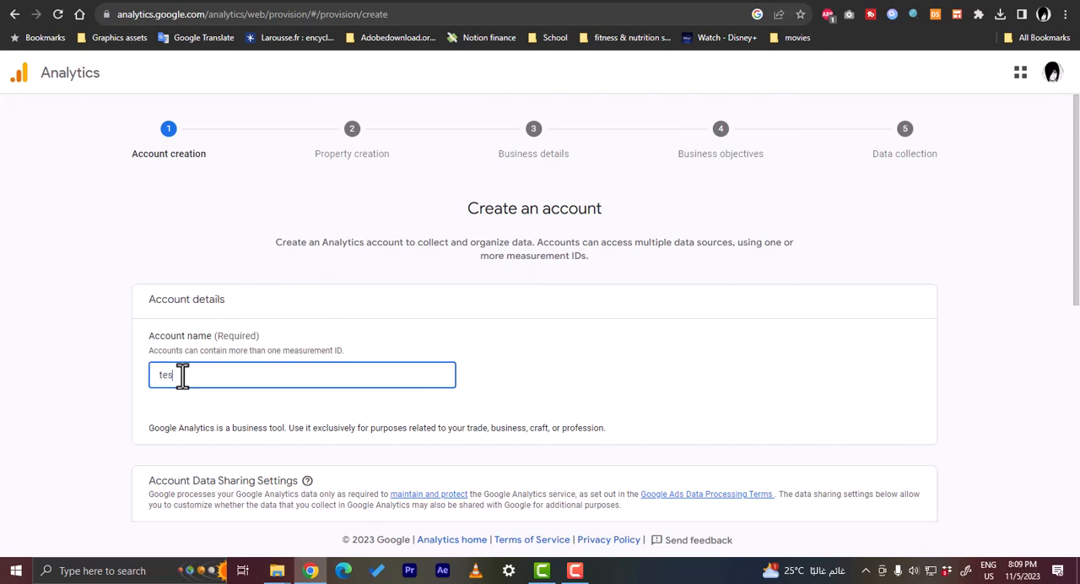
{"action": "type", "text": "t shop"}
- Review the account data sharing settings, keep them as they are, and continue to property creation
{"action": "scroll", "coordinate": [361, 343], "scroll_direction": "down", "scroll_amount": 3}
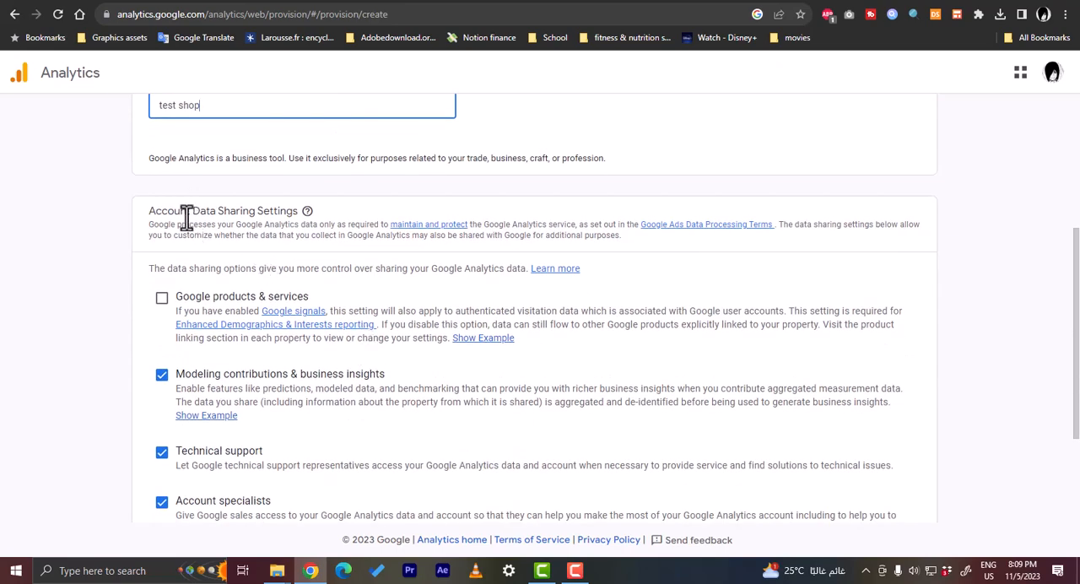
{"action": "scroll", "coordinate": [198, 216], "scroll_direction": "down", "scroll_amount": 3}
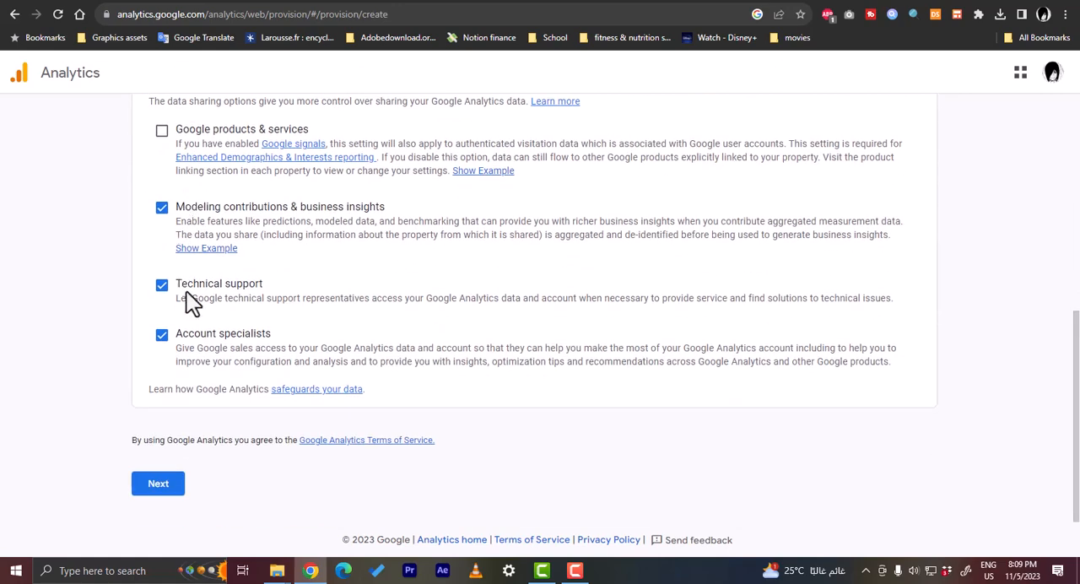
{"action": "scroll", "coordinate": [169, 221], "scroll_direction": "up", "scroll_amount": 1}
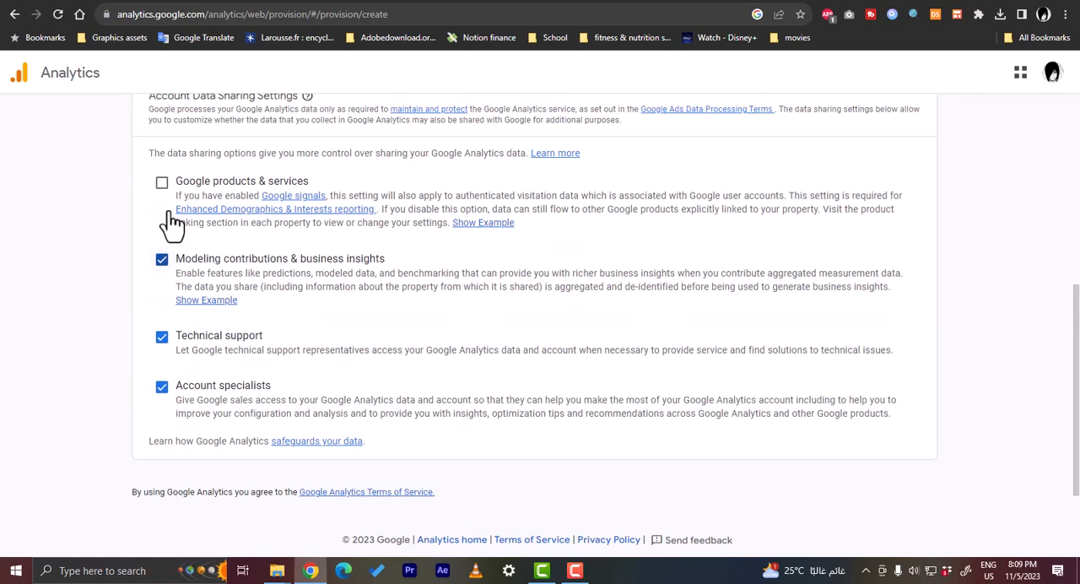
{"action": "scroll", "coordinate": [169, 388], "scroll_direction": "down", "scroll_amount": 1}
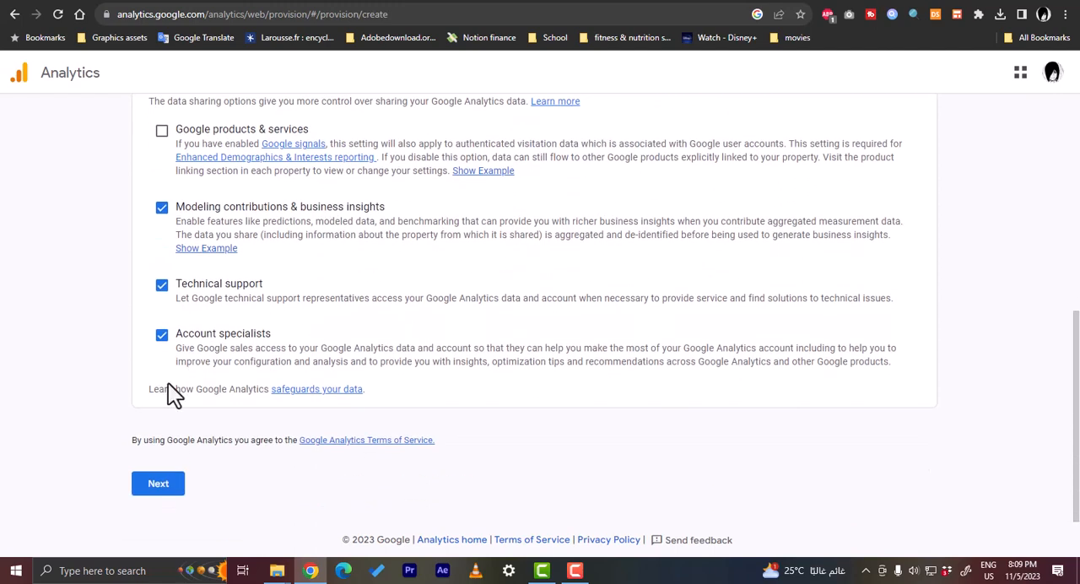
{"action": "left_click", "coordinate": [160, 484]}
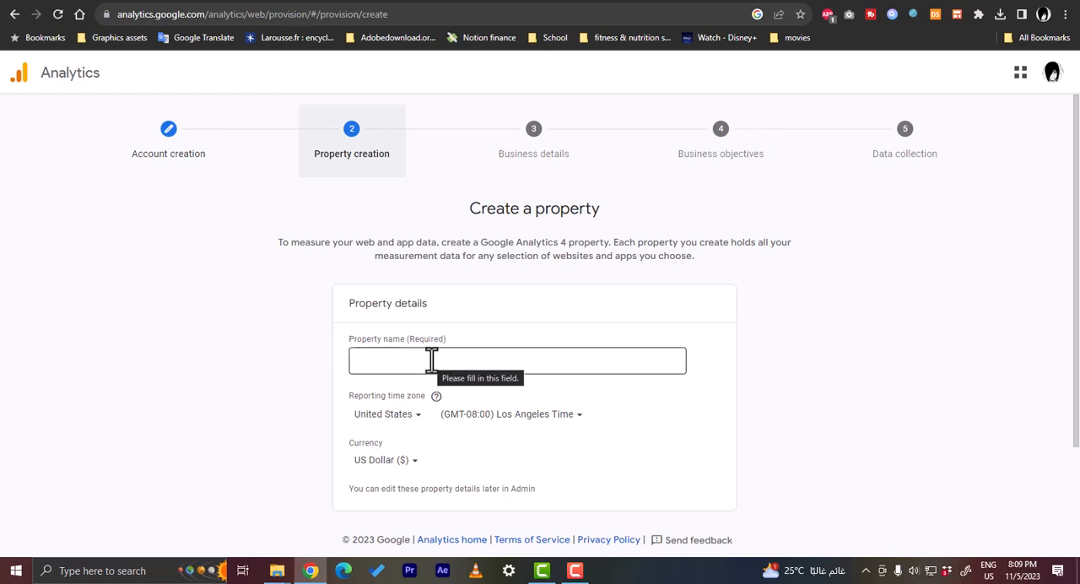
- Name the new property "test shop"
{"action": "scroll", "coordinate": [431, 362], "scroll_direction": "down", "scroll_amount": 2}
{"action": "scroll", "coordinate": [501, 369], "scroll_direction": "up", "scroll_amount": 2}
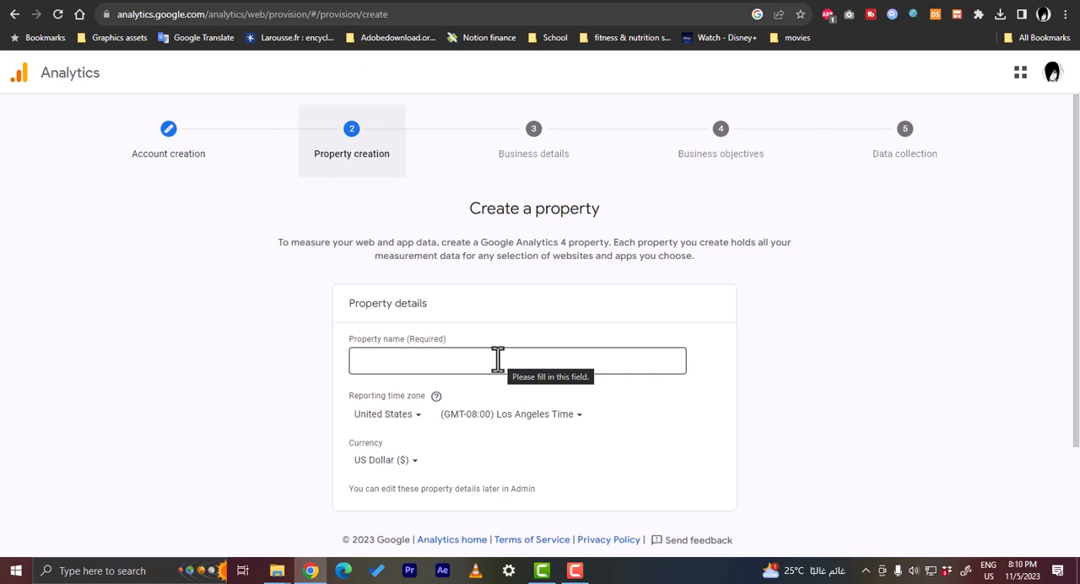
{"action": "left_click", "coordinate": [500, 360]}
{"action": "type", "text": "tes"}
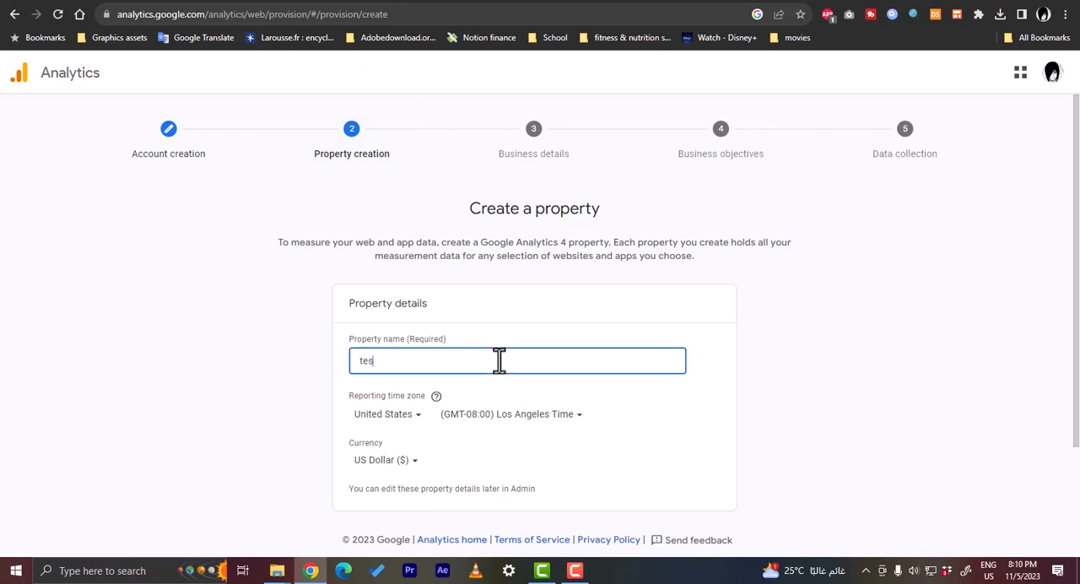
{"action": "type", "text": "t shop"}
{"action": "scroll", "coordinate": [496, 360], "scroll_direction": "down", "scroll_amount": 1}
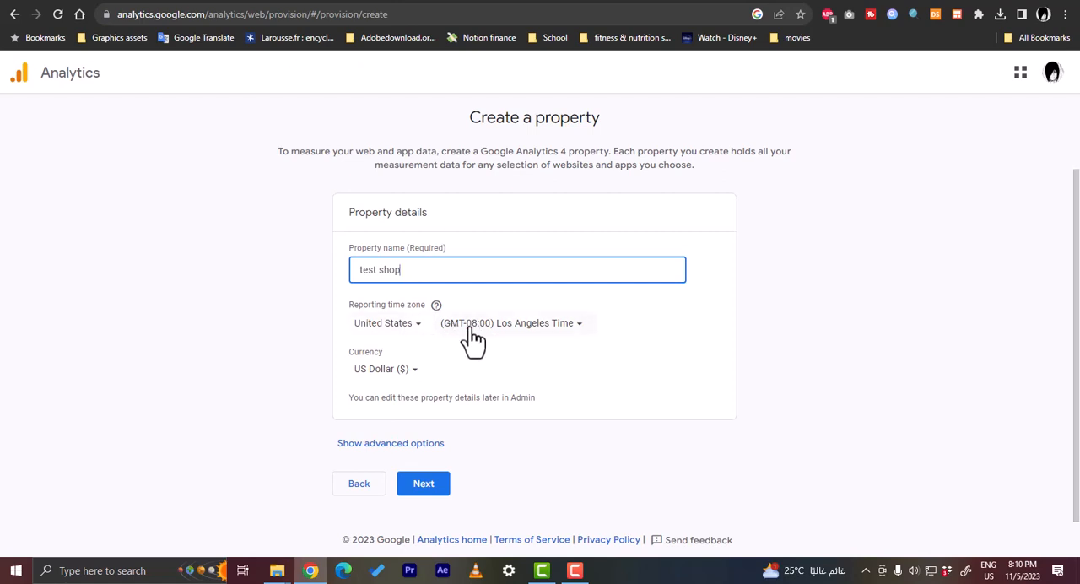
- Keep the United States time zone and US Dollar currency, show the advanced options, and continue to the business details
{"action": "left_click", "coordinate": [408, 329]}
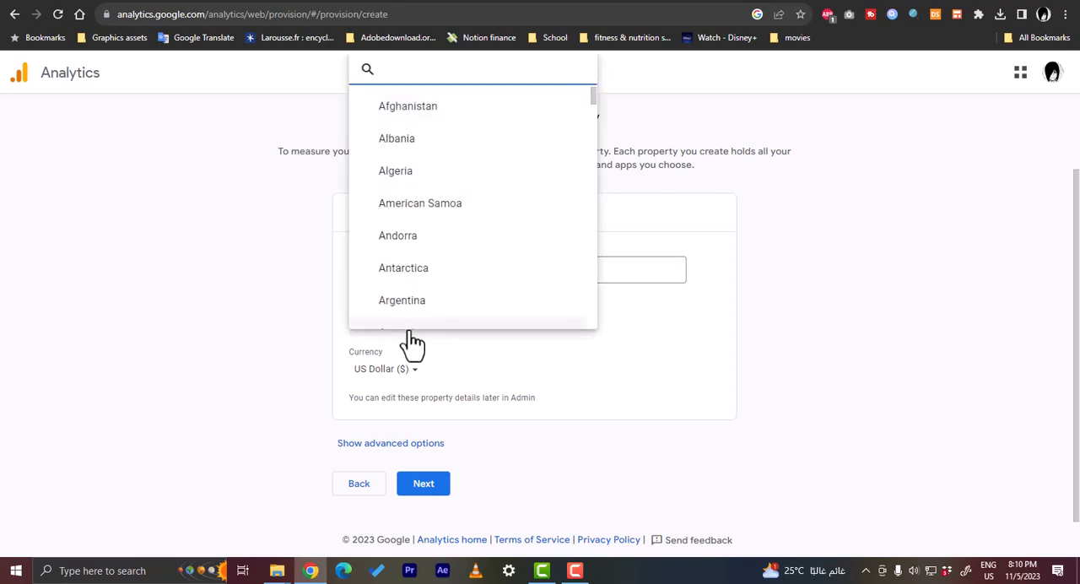
{"action": "left_click", "coordinate": [463, 344]}
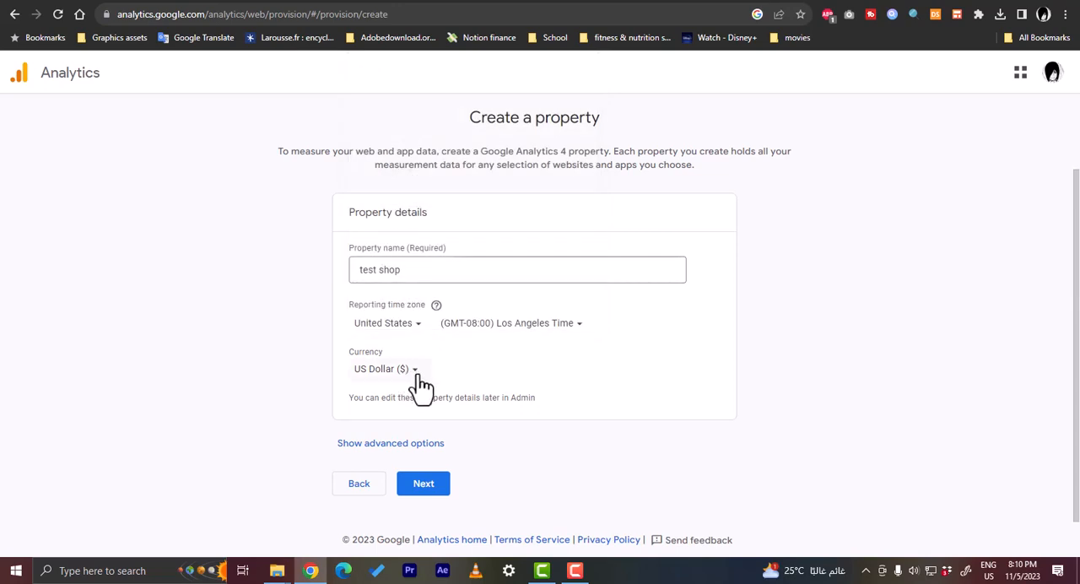
{"action": "left_click", "coordinate": [433, 490]}
{"action": "left_click", "coordinate": [412, 451]}
{"action": "scroll", "coordinate": [466, 417], "scroll_direction": "down", "scroll_amount": 2}
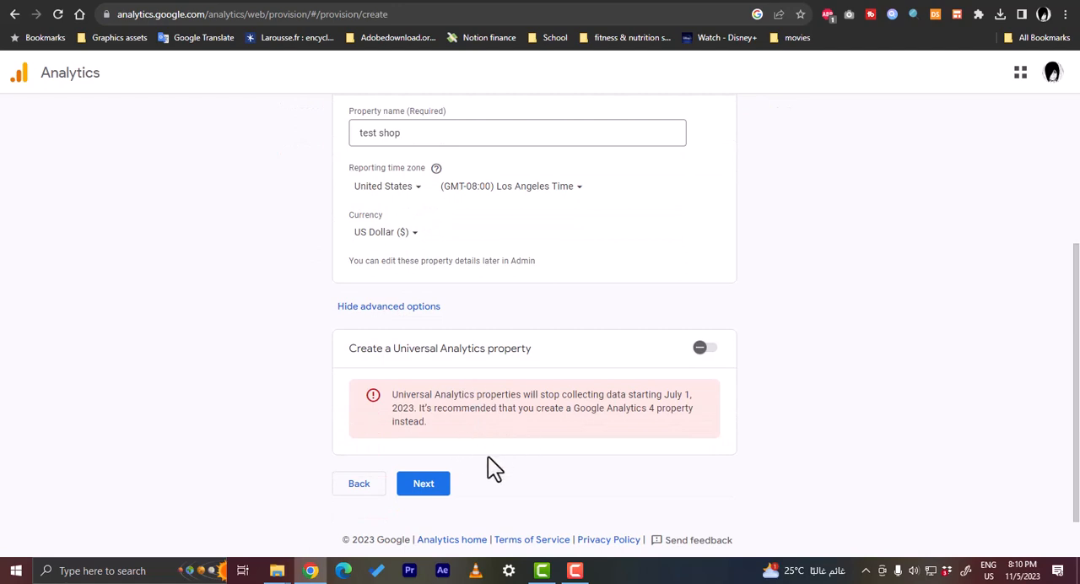
{"action": "left_click", "coordinate": [427, 493]}
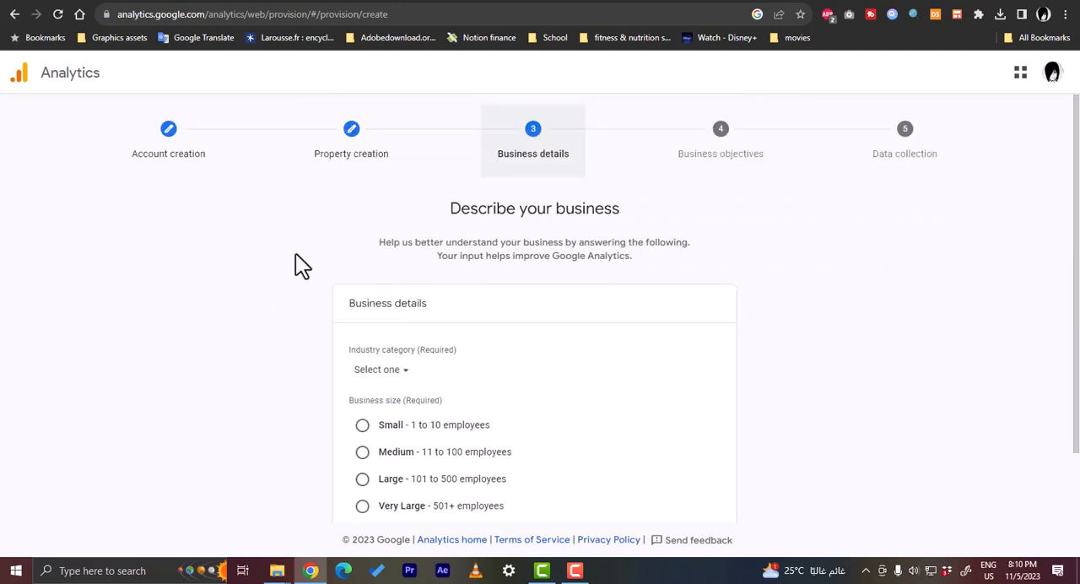
- Browse the industry categories and choose Beauty & Fitness for the business
{"action": "scroll", "coordinate": [294, 254], "scroll_direction": "down", "scroll_amount": 1}
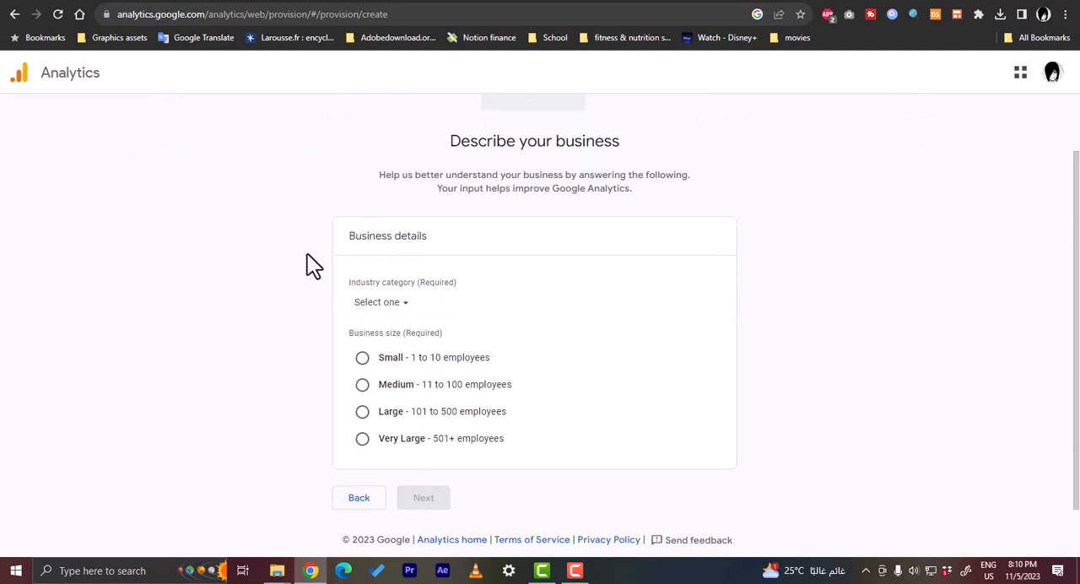
{"action": "left_click", "coordinate": [404, 305]}
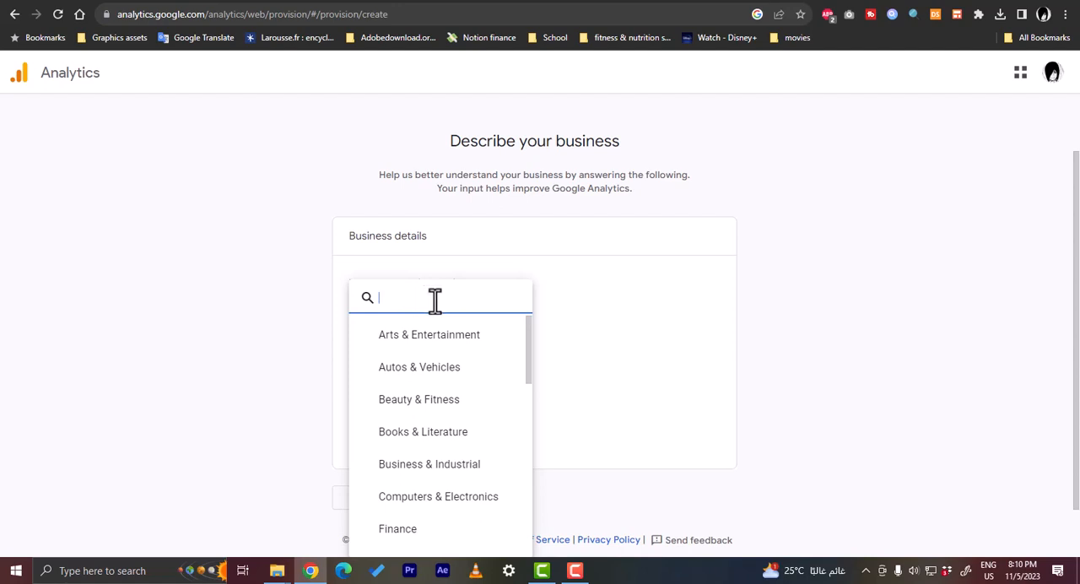
{"action": "scroll", "coordinate": [445, 366], "scroll_direction": "down", "scroll_amount": 4}
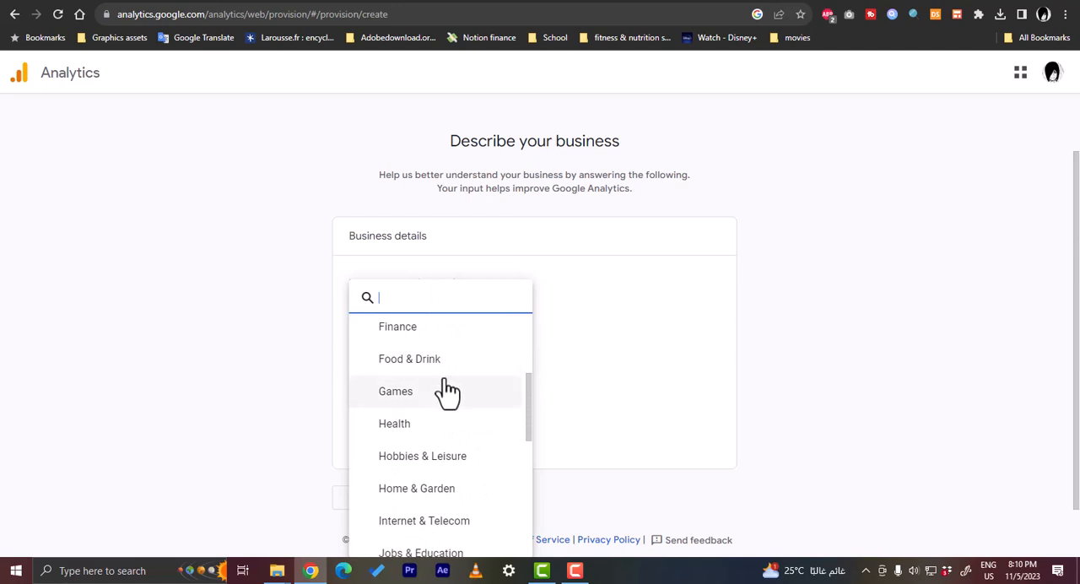
{"action": "scroll", "coordinate": [446, 422], "scroll_direction": "down", "scroll_amount": 1}
{"action": "scroll", "coordinate": [445, 445], "scroll_direction": "down", "scroll_amount": 3}
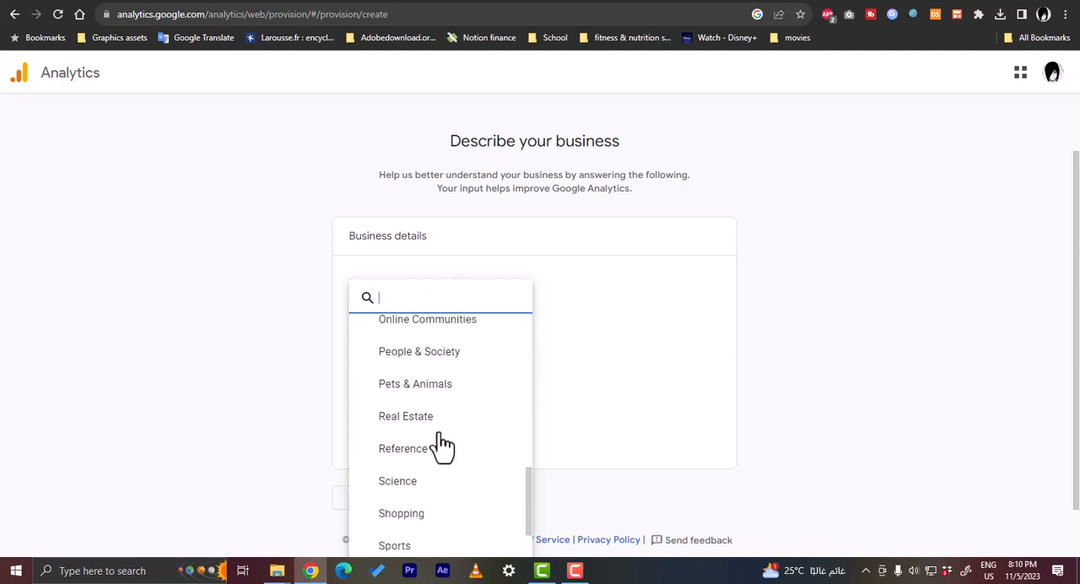
{"action": "scroll", "coordinate": [443, 445], "scroll_direction": "up", "scroll_amount": 3}
{"action": "scroll", "coordinate": [443, 444], "scroll_direction": "up", "scroll_amount": 5}
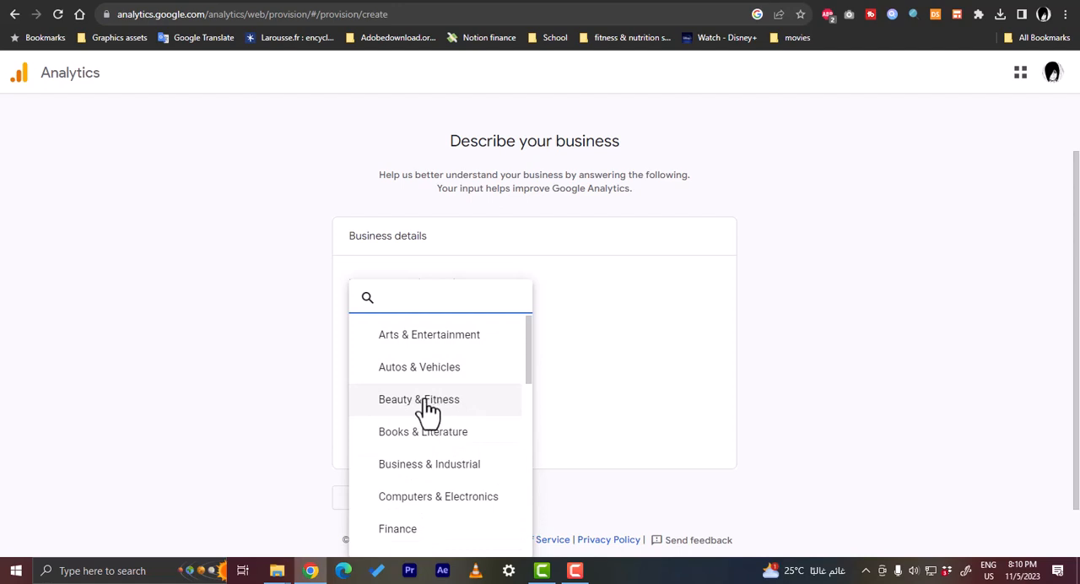
{"action": "left_click", "coordinate": [430, 406]}
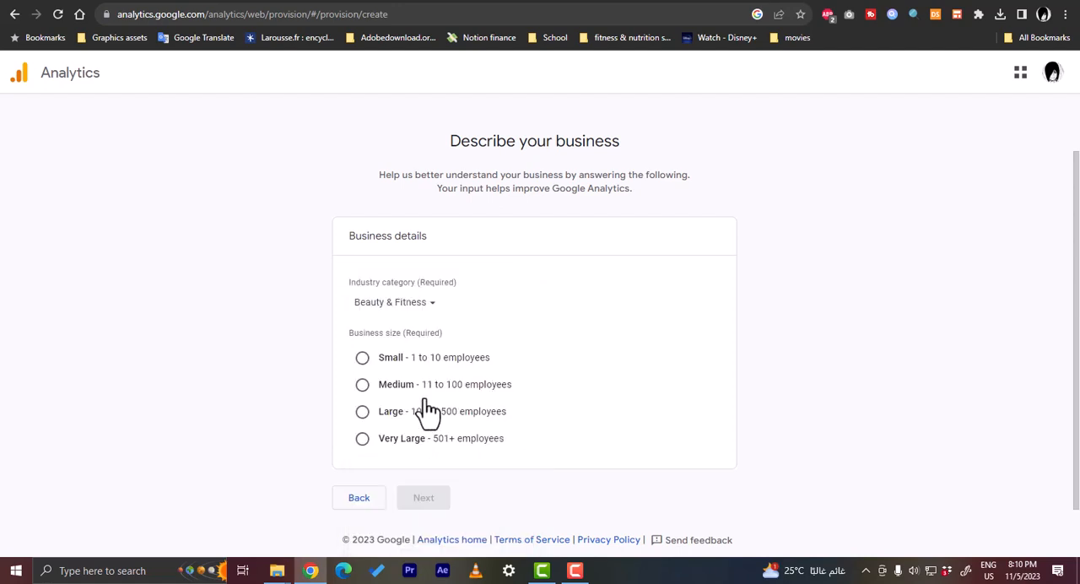
- Set the business size to Small (1 to 10 employees) and continue to the business objectives
{"action": "left_click", "coordinate": [377, 363]}
{"action": "scroll", "coordinate": [451, 413], "scroll_direction": "down", "scroll_amount": 1}
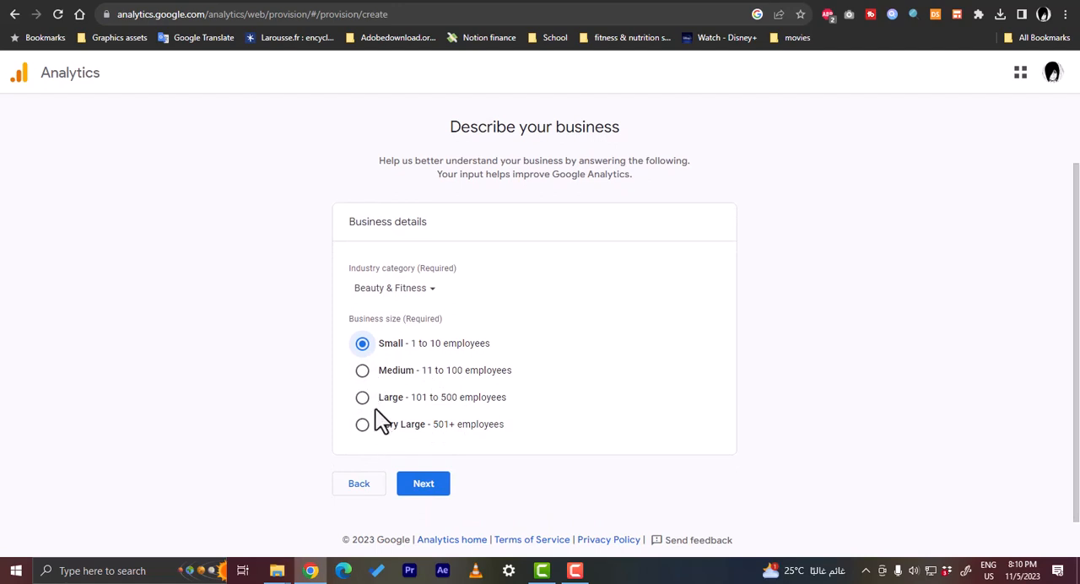
{"action": "left_click", "coordinate": [423, 484]}
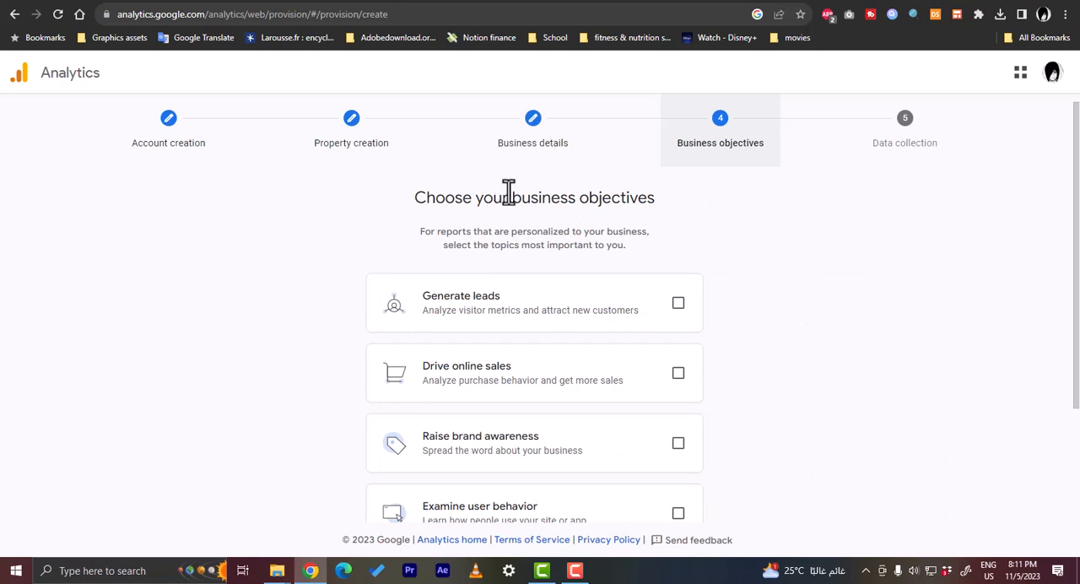
- Try combining the Get baseline reports objective with the other business objectives
{"action": "scroll", "coordinate": [509, 191], "scroll_direction": "down", "scroll_amount": 1}
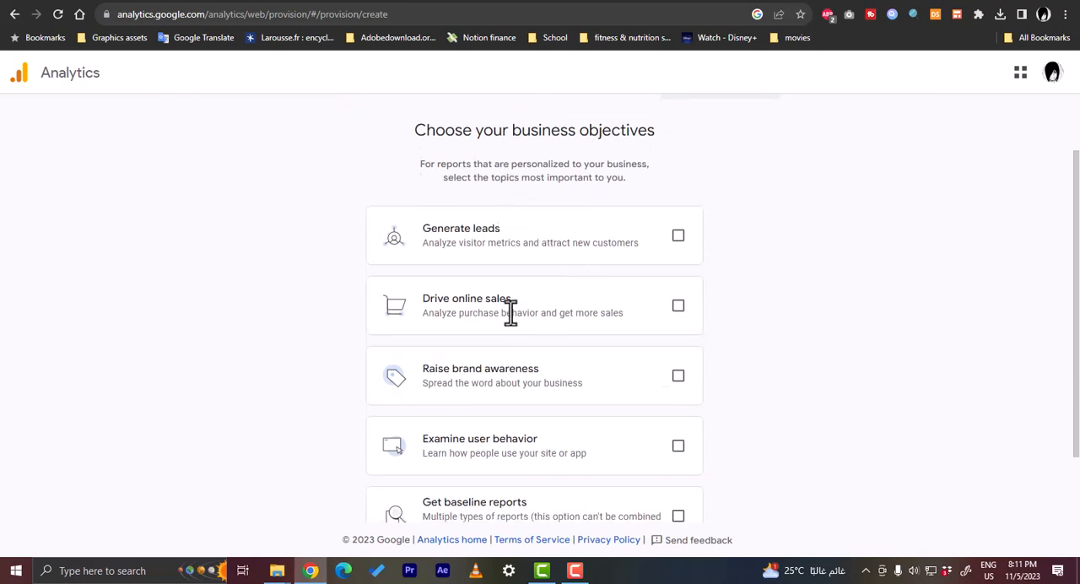
{"action": "scroll", "coordinate": [506, 316], "scroll_direction": "down", "scroll_amount": 1}
{"action": "scroll", "coordinate": [505, 315], "scroll_direction": "down", "scroll_amount": 1}
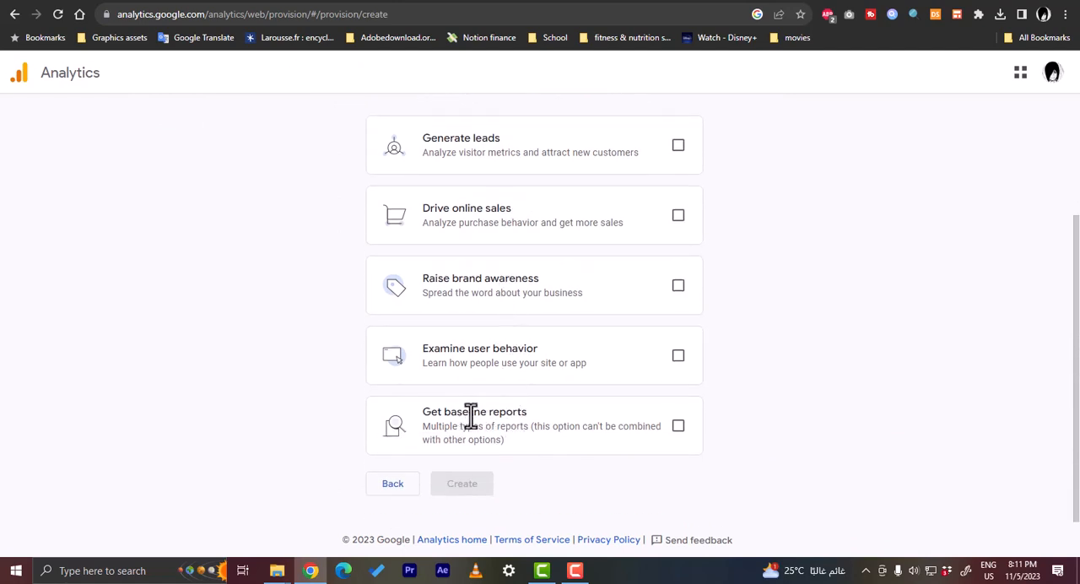
{"action": "left_click", "coordinate": [678, 147]}
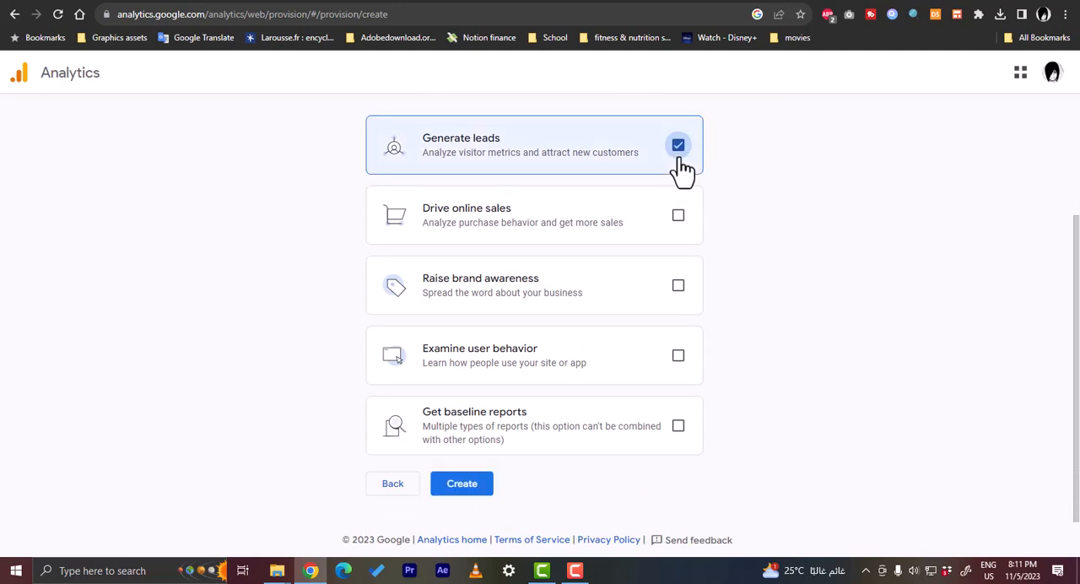
{"action": "left_click", "coordinate": [678, 216]}
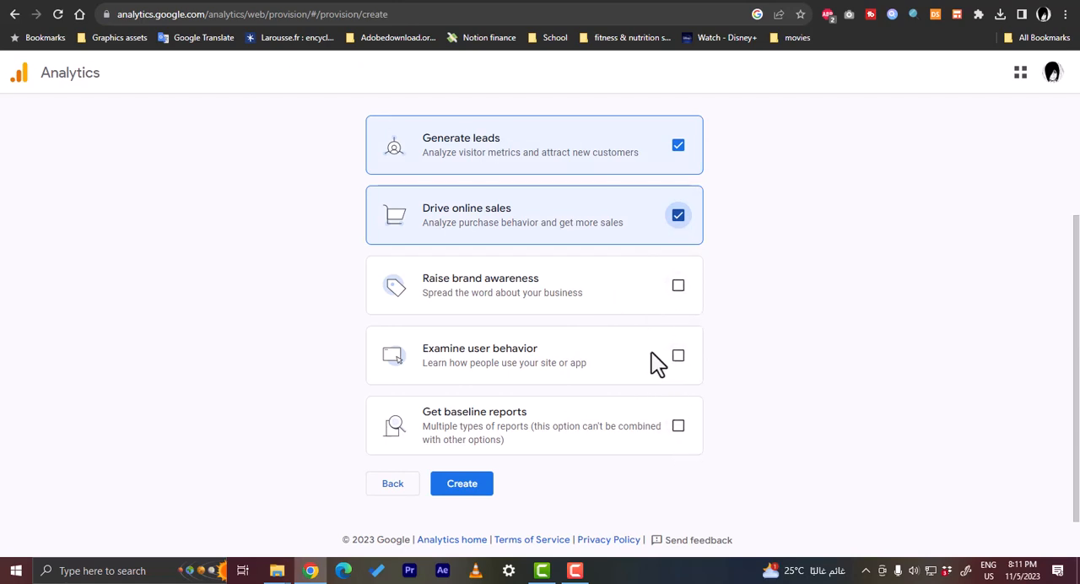
{"action": "left_click", "coordinate": [677, 425]}
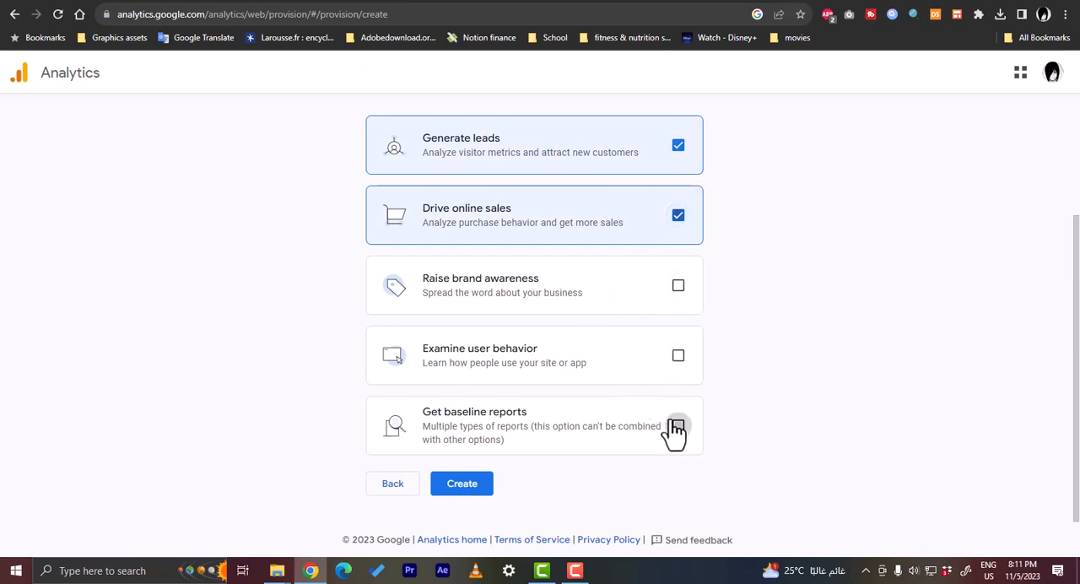
{"action": "left_click", "coordinate": [678, 144]}
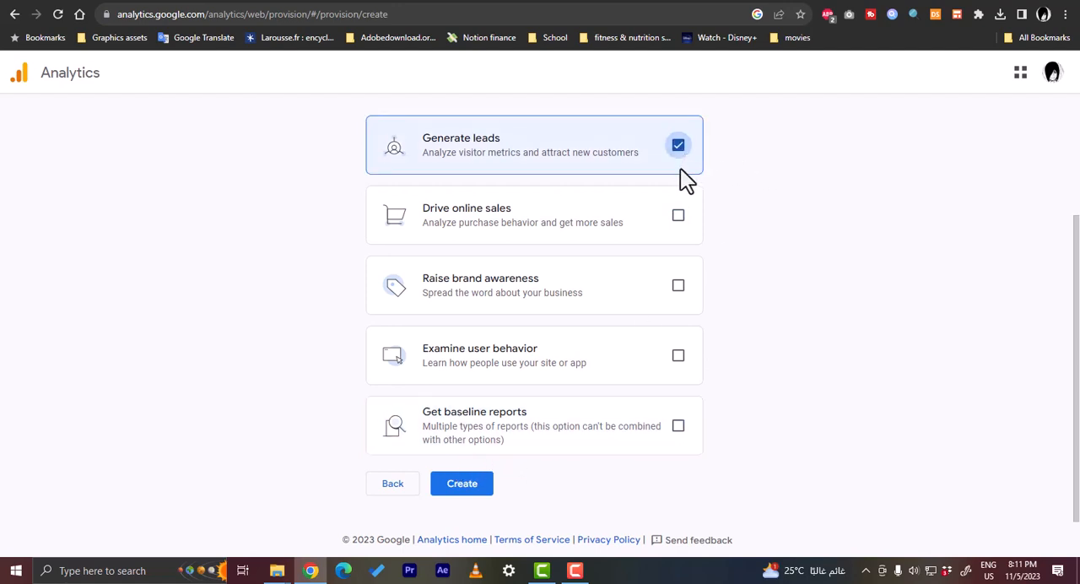
{"action": "left_click", "coordinate": [677, 216]}
{"action": "left_click", "coordinate": [677, 285]}
{"action": "left_click", "coordinate": [679, 381]}
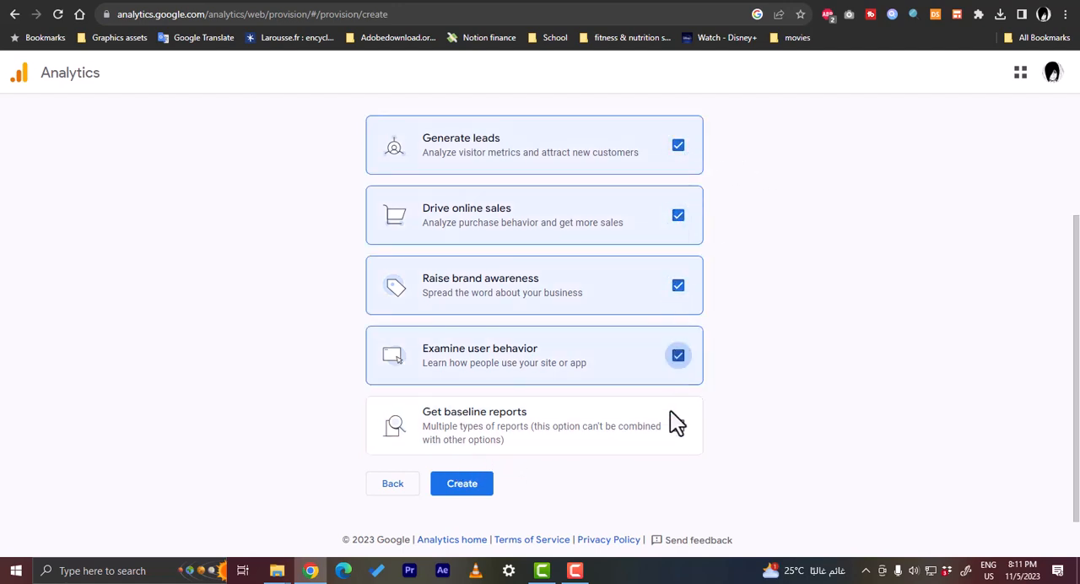
{"action": "left_click", "coordinate": [678, 425]}
{"action": "left_click", "coordinate": [677, 145]}
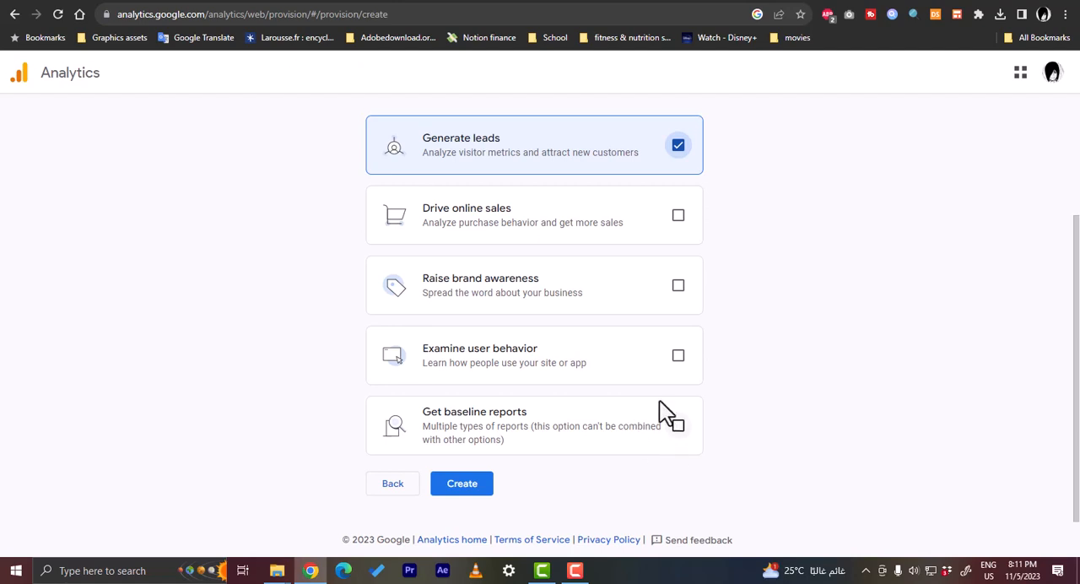
- Choose Get baseline reports as the business objective and create the account
{"action": "left_click", "coordinate": [678, 430]}
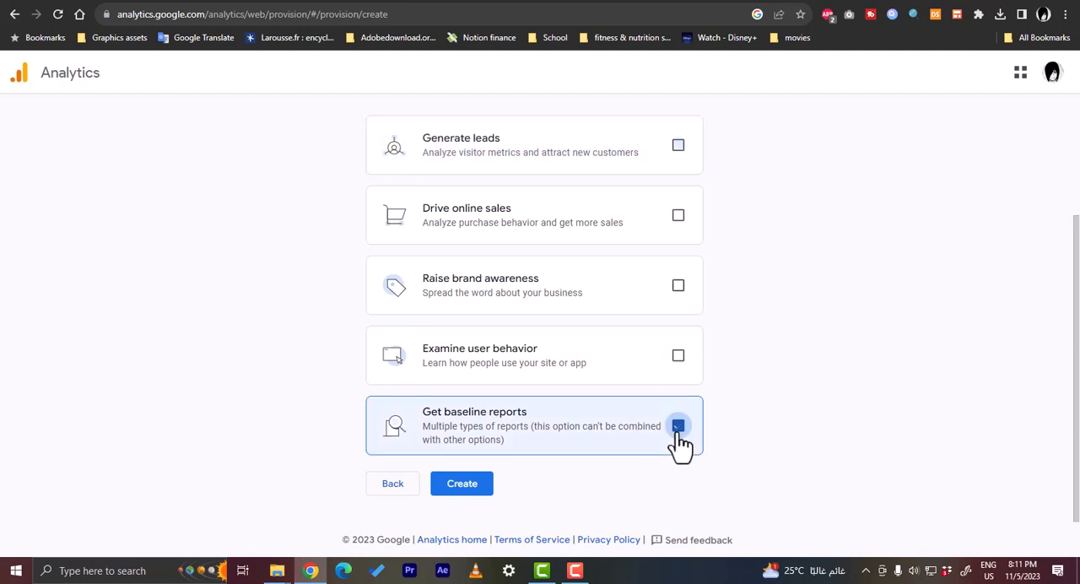
{"action": "left_click", "coordinate": [470, 483]}
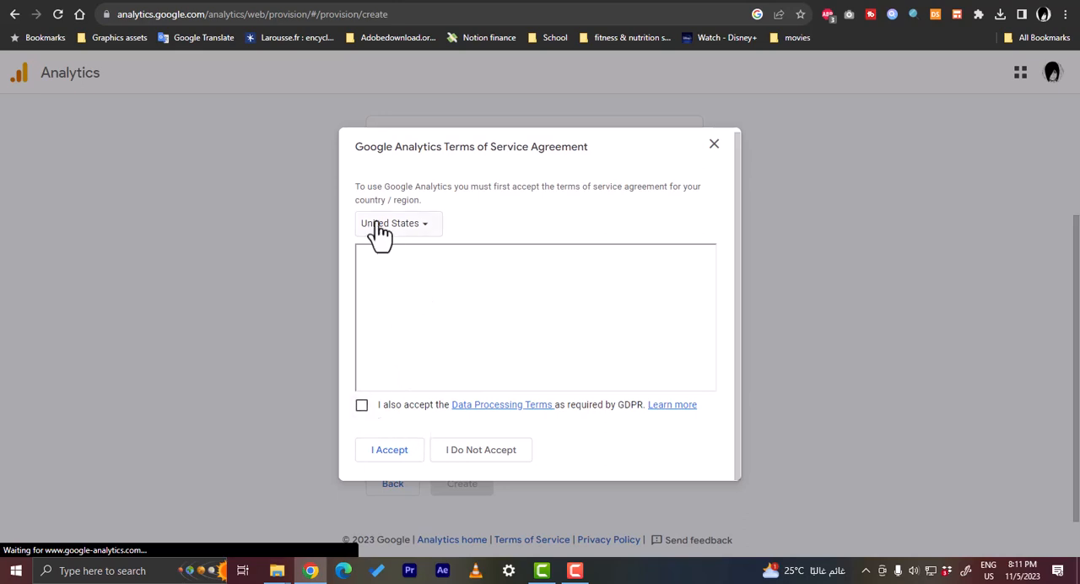
{"action": "left_click", "coordinate": [422, 233]}
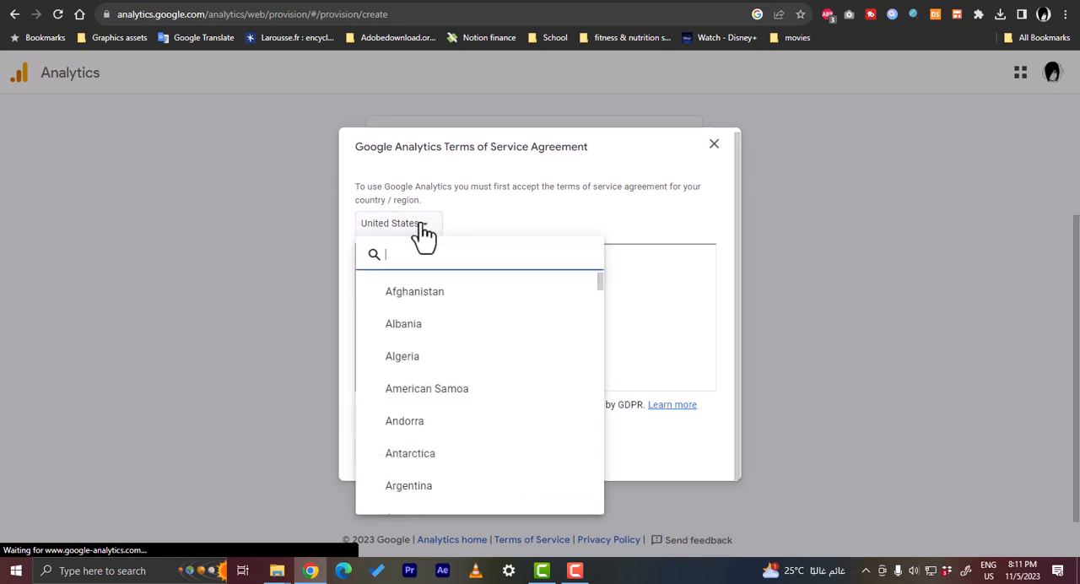
{"action": "left_click", "coordinate": [423, 226]}
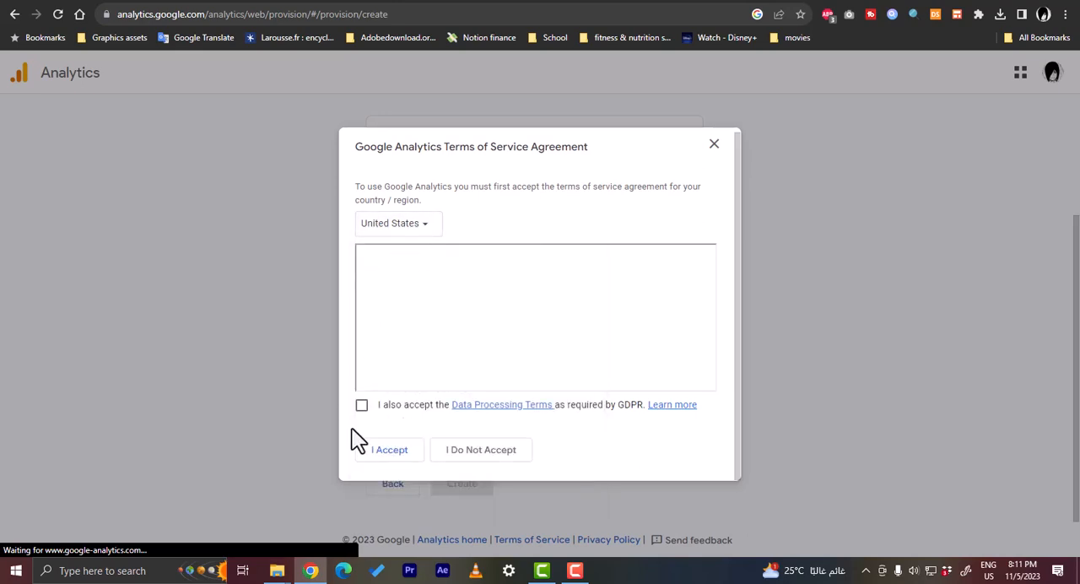
- Accept the Data Processing Terms required by GDPR and the United States Google Analytics Terms of Service Agreement
{"action": "left_click", "coordinate": [362, 406]}
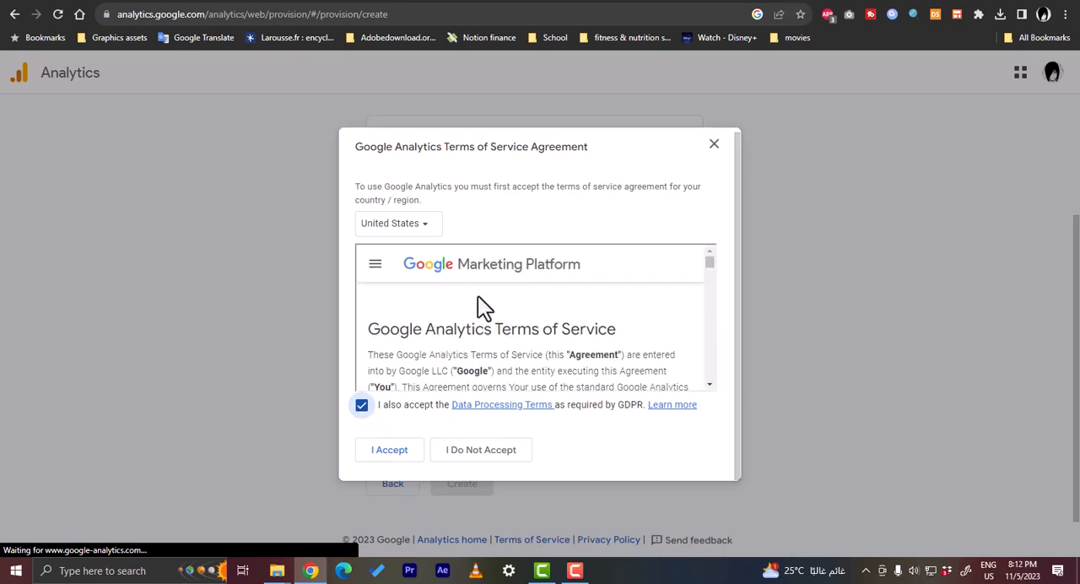
{"action": "scroll", "coordinate": [480, 299], "scroll_direction": "down", "scroll_amount": 8}
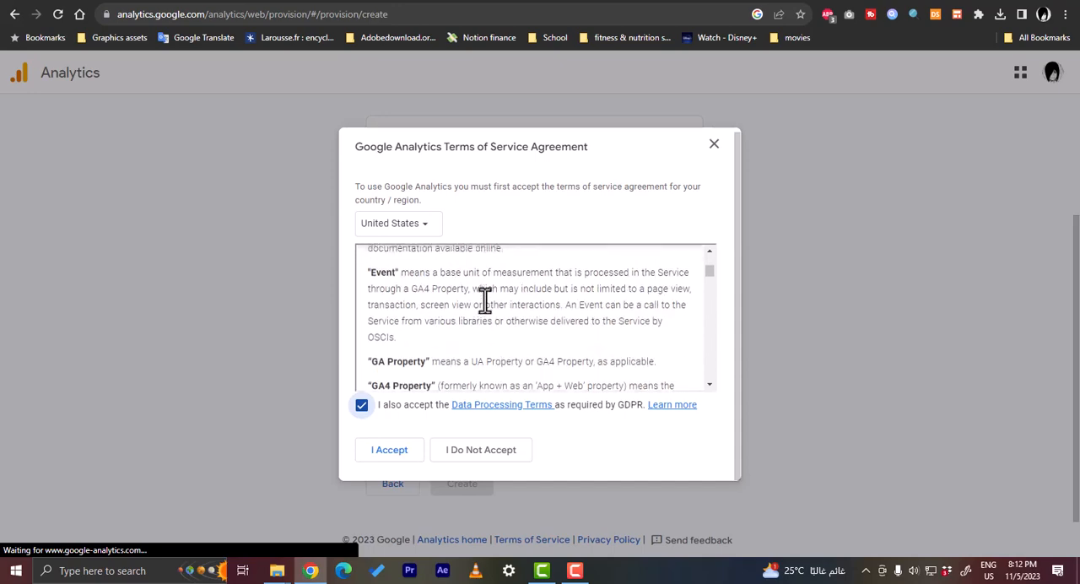
{"action": "scroll", "coordinate": [485, 299], "scroll_direction": "up", "scroll_amount": 8}
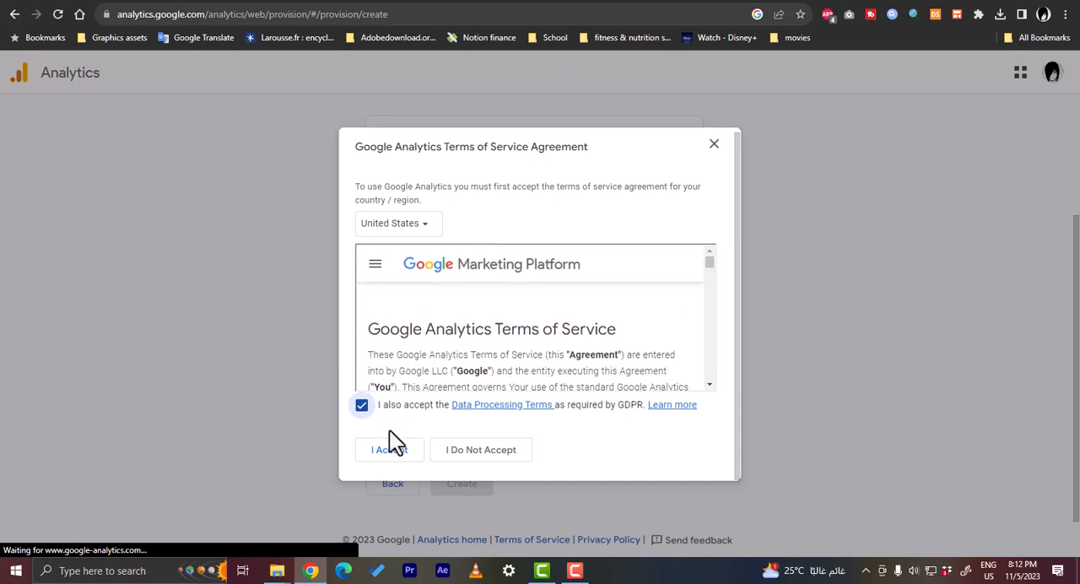
{"action": "left_click", "coordinate": [391, 455]}
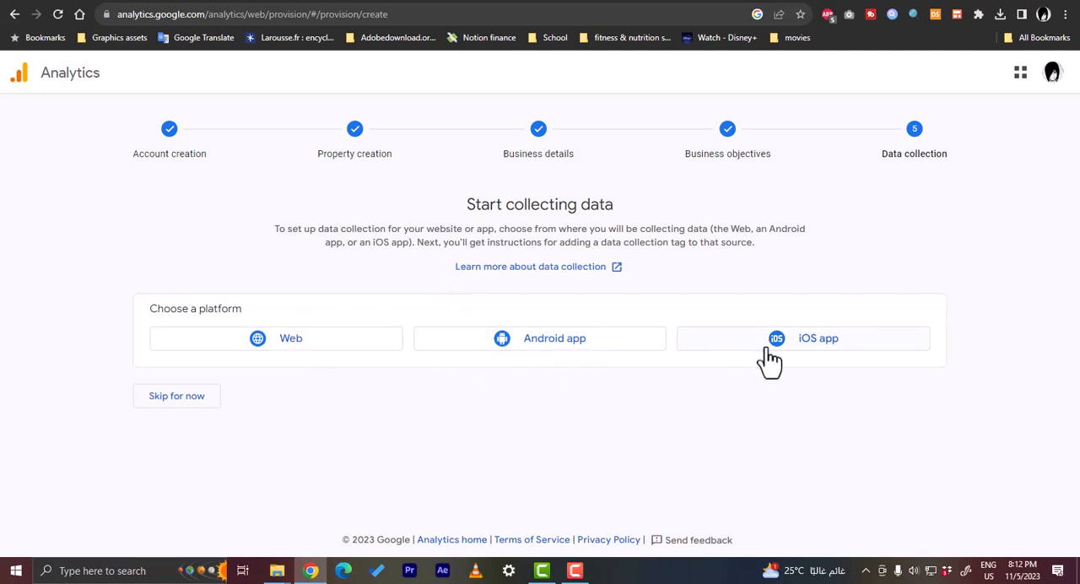
- Choose Web as the data collection platform and name the new data stream "test shop"
{"action": "left_click", "coordinate": [288, 346]}
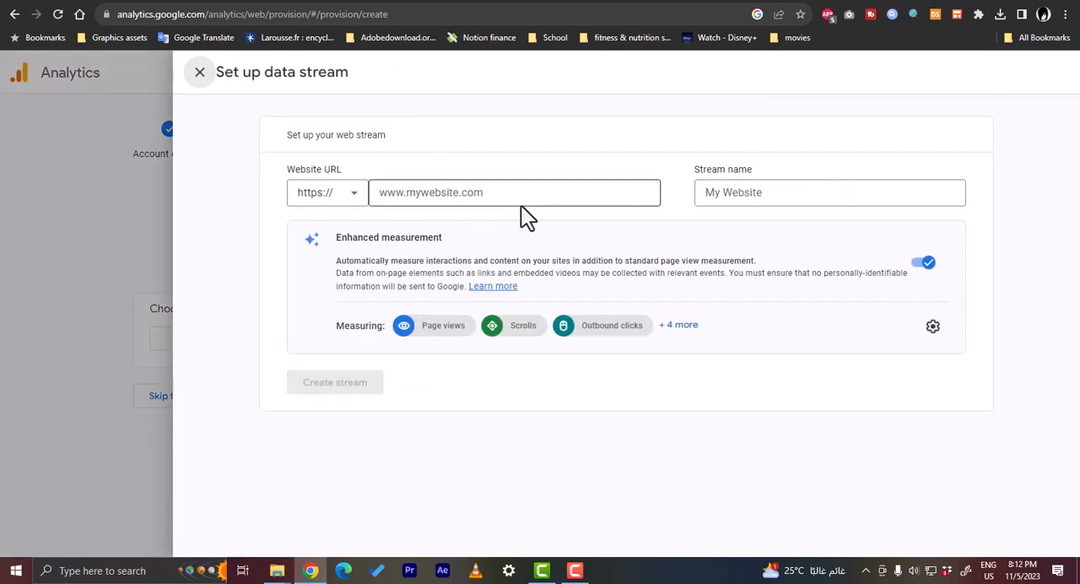
{"action": "left_click", "coordinate": [740, 195]}
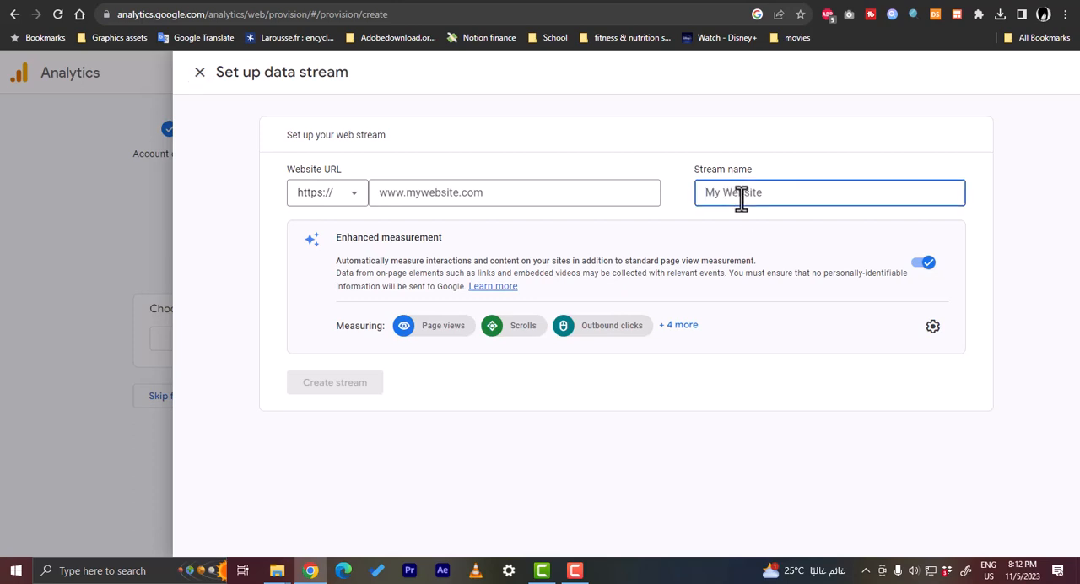
{"action": "type", "text": "tst shop"}
{"action": "left_click", "coordinate": [710, 193]}
{"action": "type", "text": "e"}
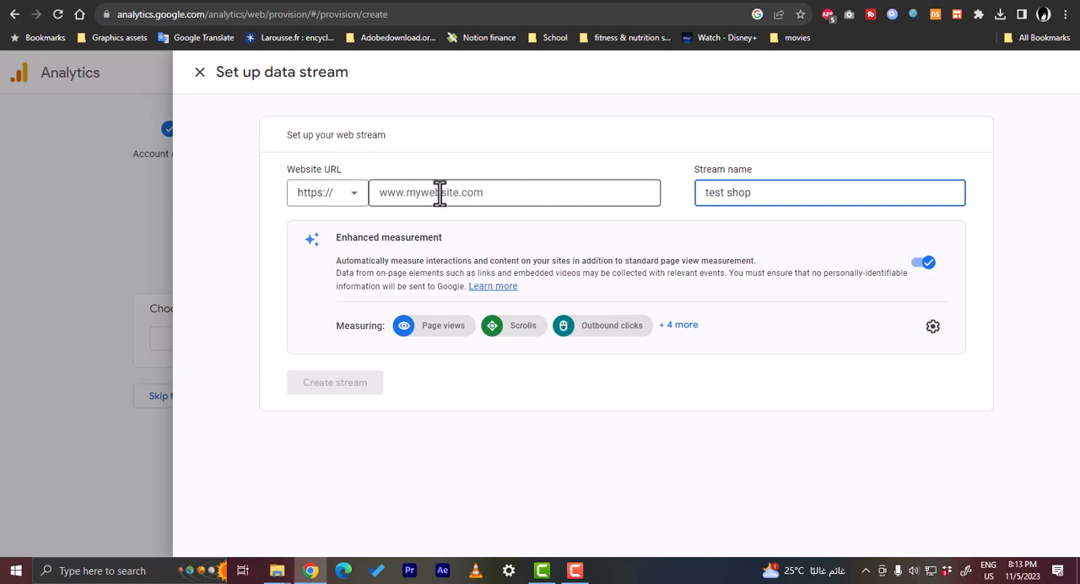
- Switch to the Shopify admin and copy the store's myshopify.com domain from the store settings
{"action": "left_click", "coordinate": [593, 1]}
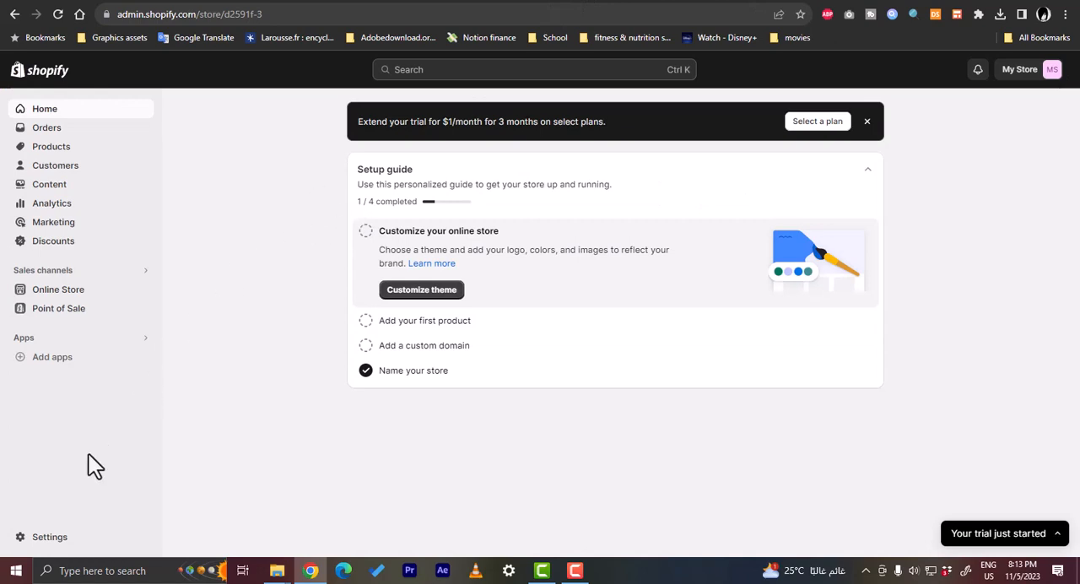
{"action": "left_click", "coordinate": [42, 538]}
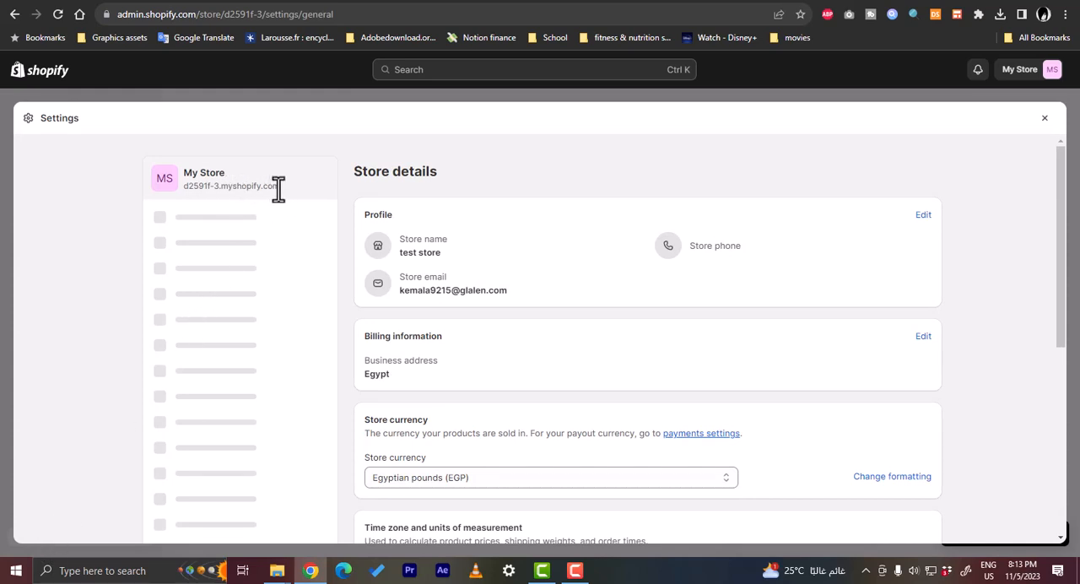
{"action": "left_click_drag", "start_coordinate": [279, 188], "coordinate": [181, 187]}
{"action": "right_click", "coordinate": [188, 187]}
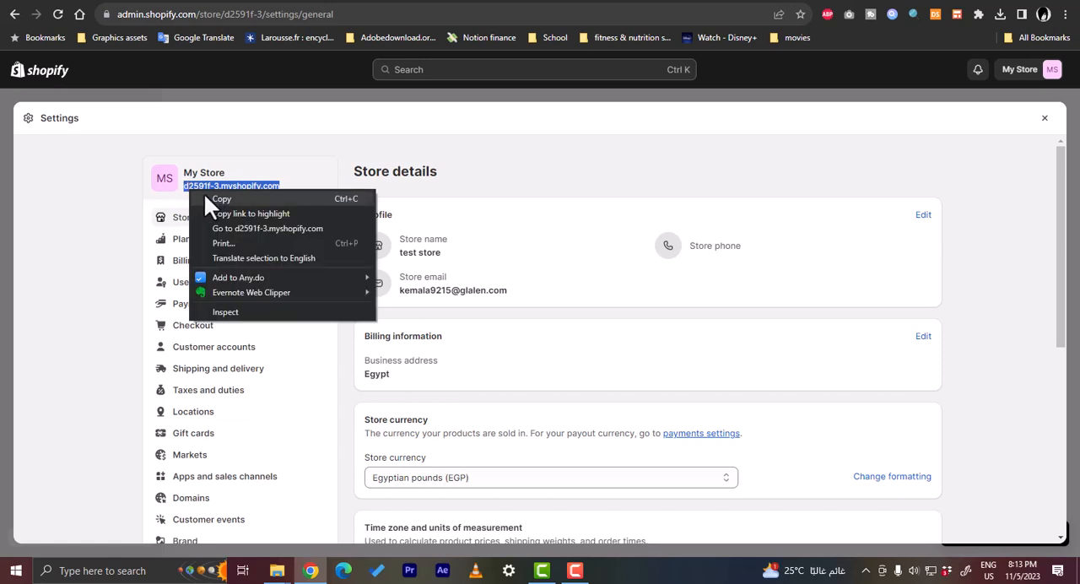
{"action": "left_click", "coordinate": [210, 197]}
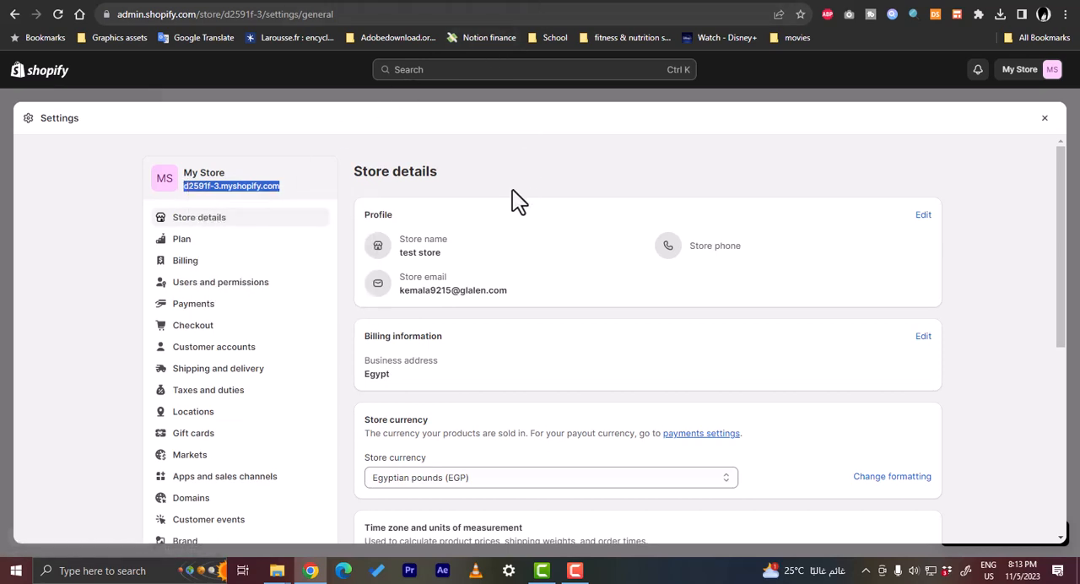
- Return to Google Analytics, enter d2591f-3.myshopify.com as the website URL and create the web stream
{"action": "left_click", "coordinate": [666, 3]}
{"action": "left_click", "coordinate": [465, 195]}
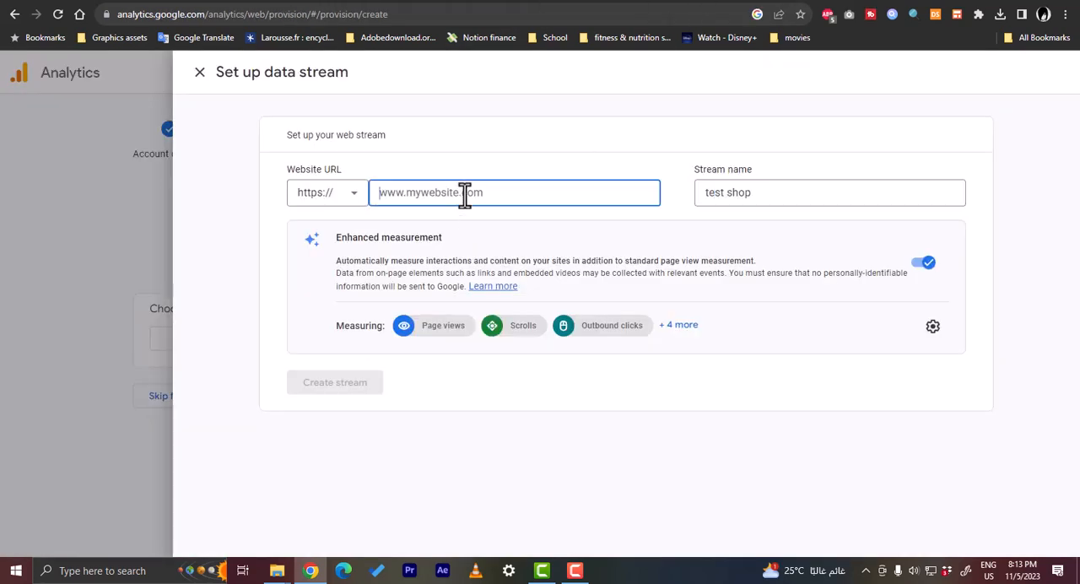
{"action": "key", "text": "ctrl+v"}
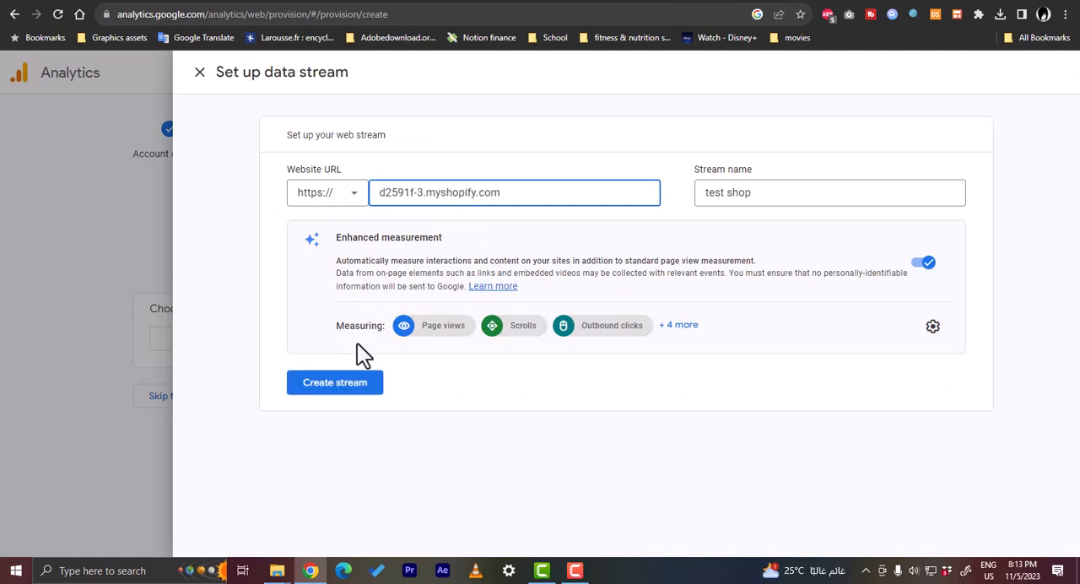
{"action": "left_click", "coordinate": [333, 390]}
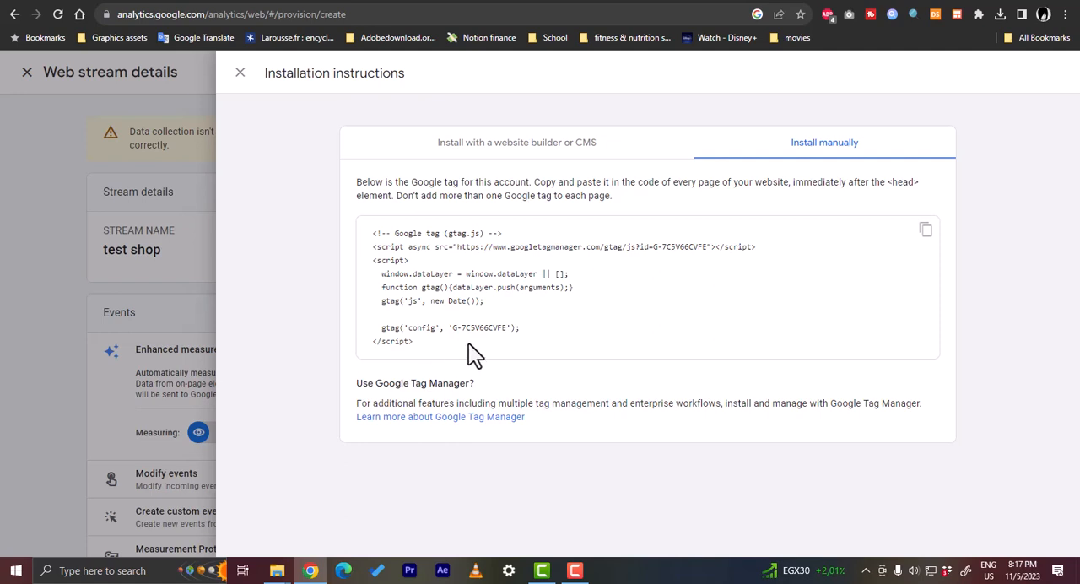
- Copy the Google tag code from the manual installation instructions and switch back to the Shopify admin
{"action": "left_click_drag", "start_coordinate": [384, 341], "coordinate": [443, 348]}
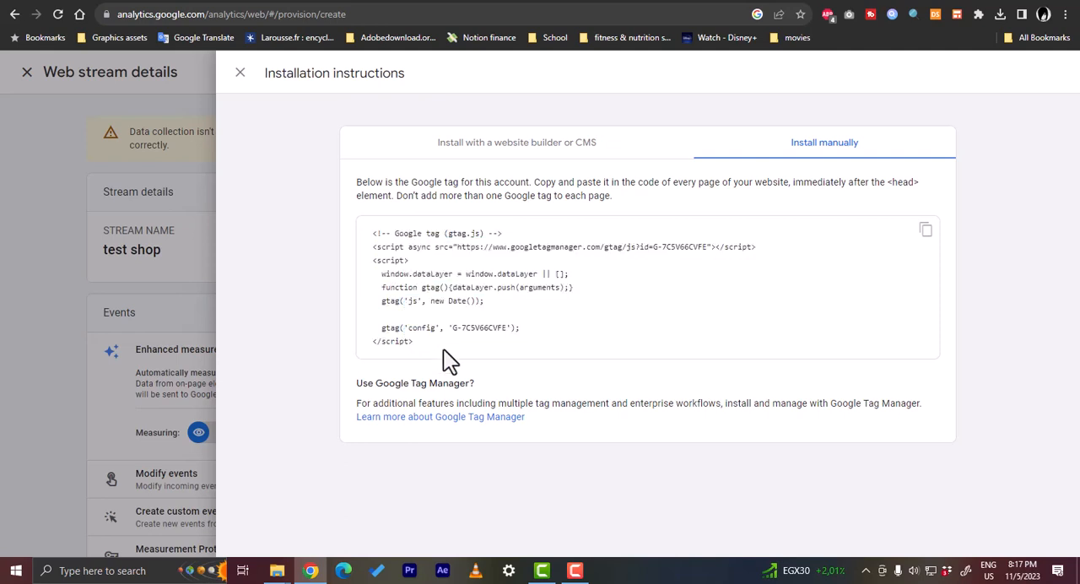
{"action": "left_click", "coordinate": [925, 229]}
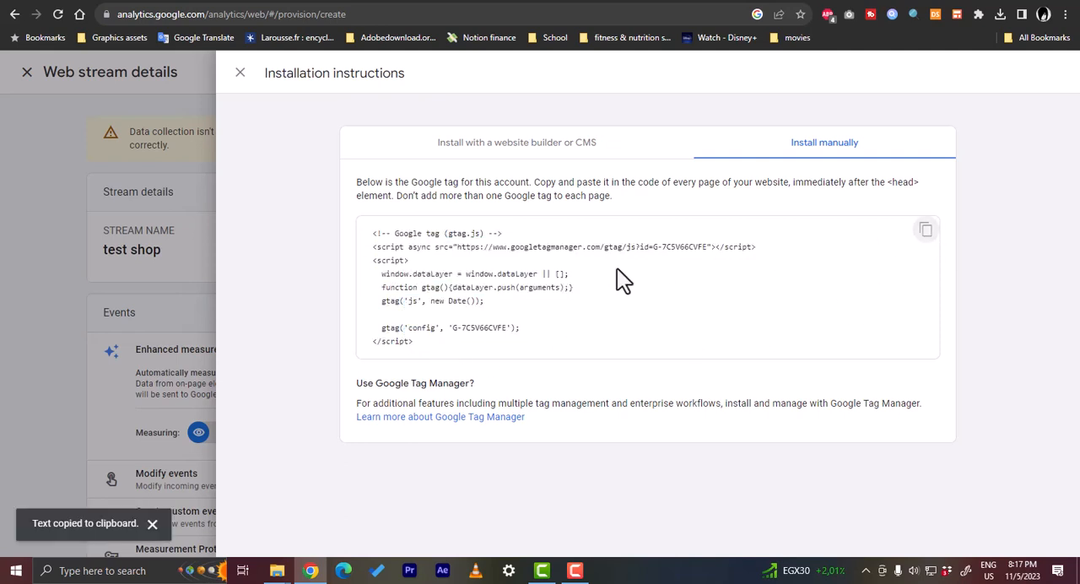
{"action": "left_click", "coordinate": [527, 0]}
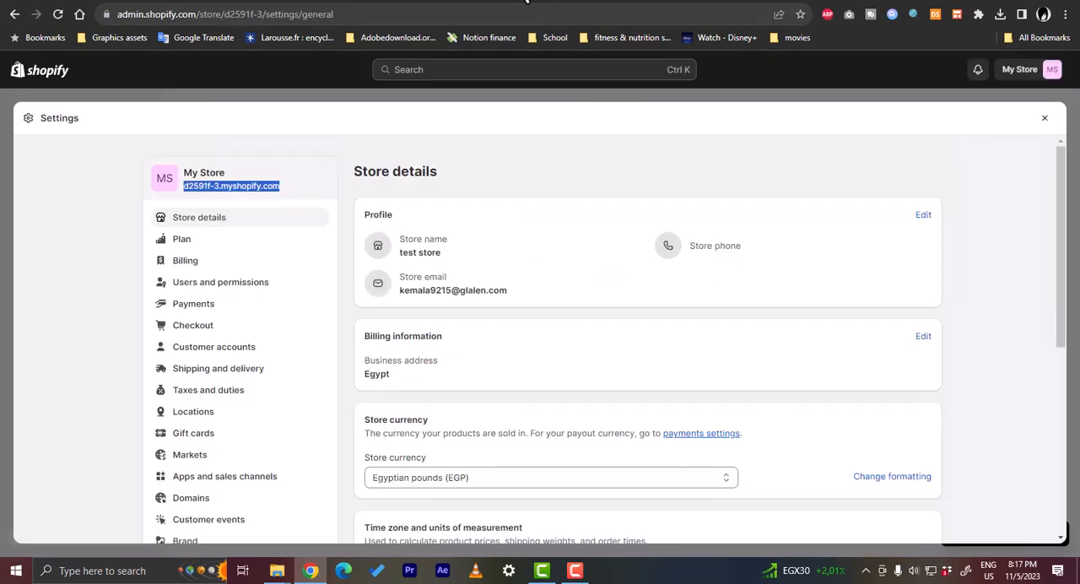
- Close the store settings and open the code of the online store's current Dawn theme for editing
{"action": "left_click", "coordinate": [1043, 119]}
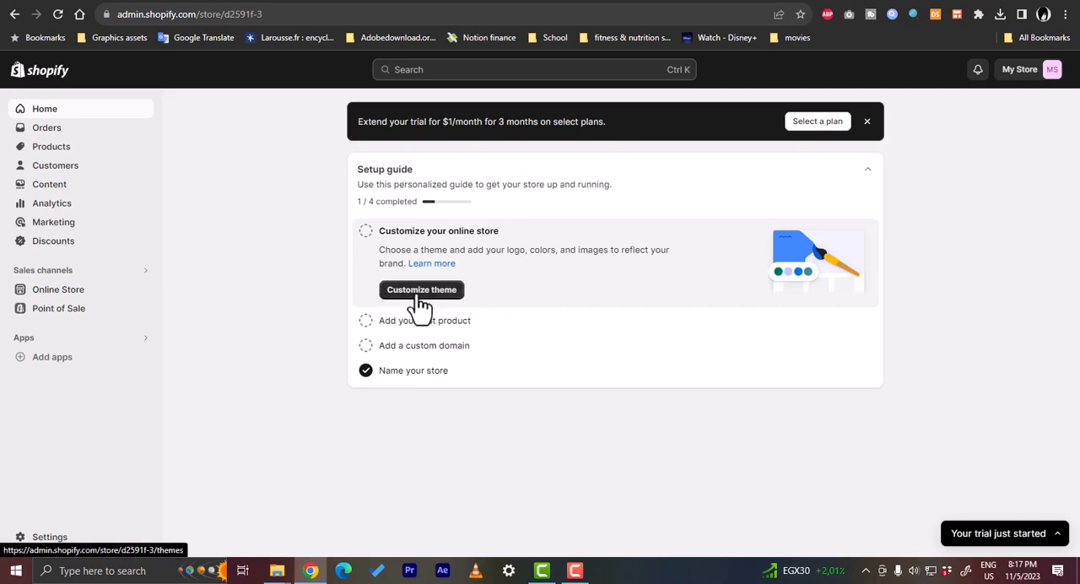
{"action": "left_click", "coordinate": [56, 293]}
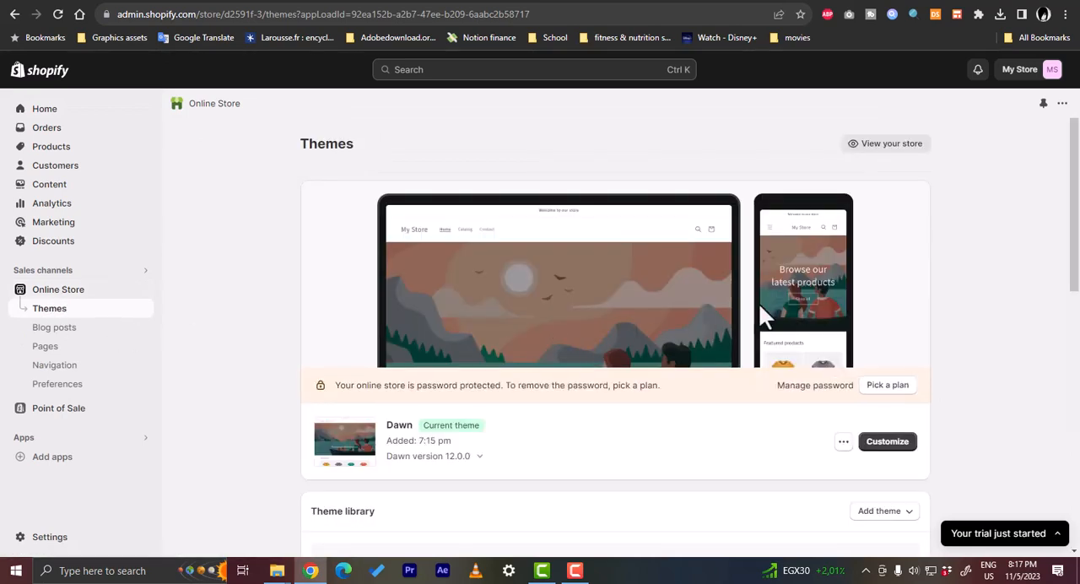
{"action": "scroll", "coordinate": [799, 344], "scroll_direction": "down", "scroll_amount": 3}
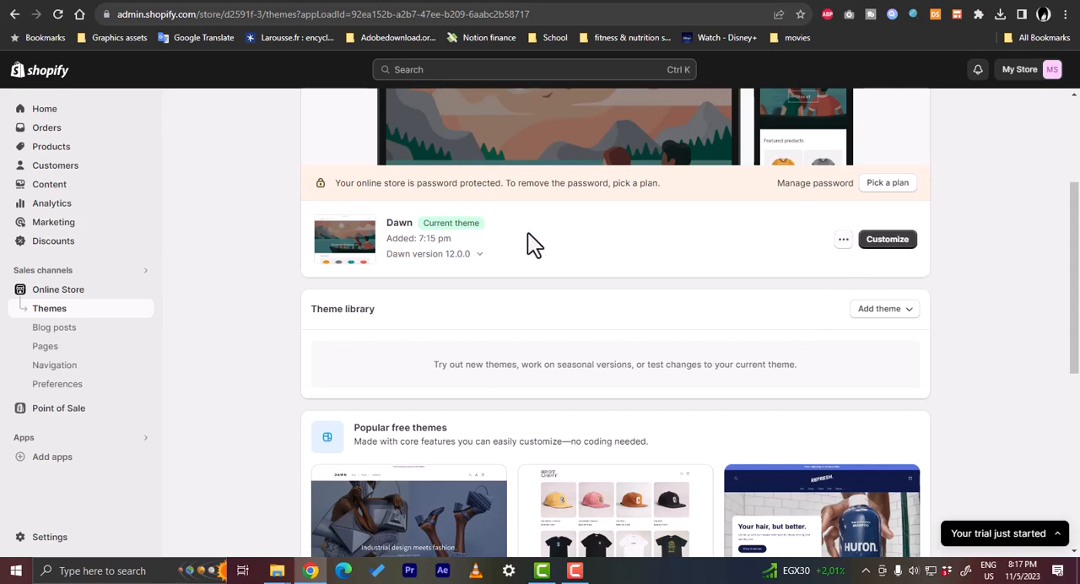
{"action": "left_click", "coordinate": [842, 240]}
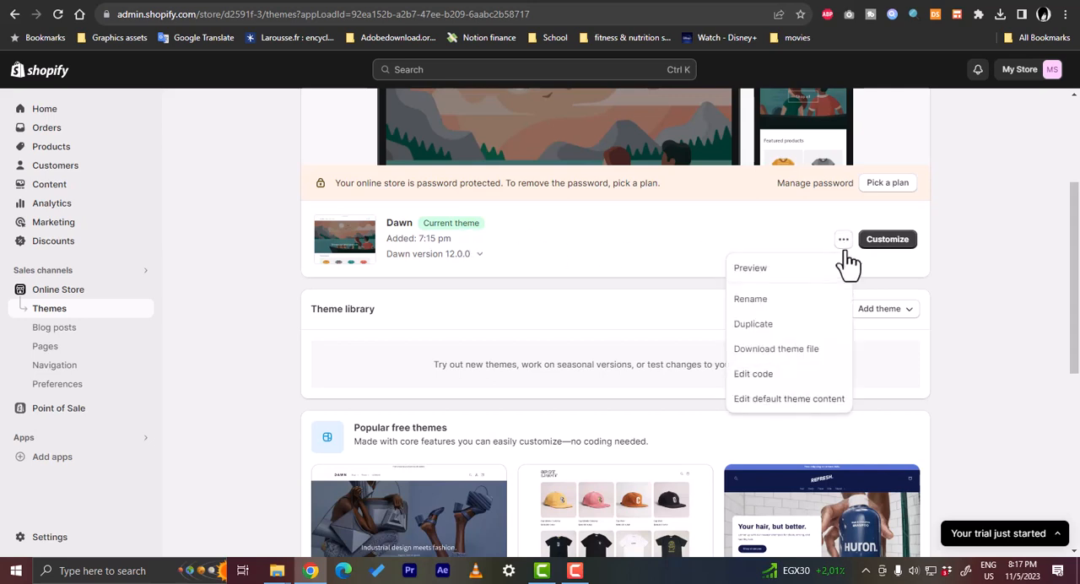
{"action": "left_click", "coordinate": [771, 376]}
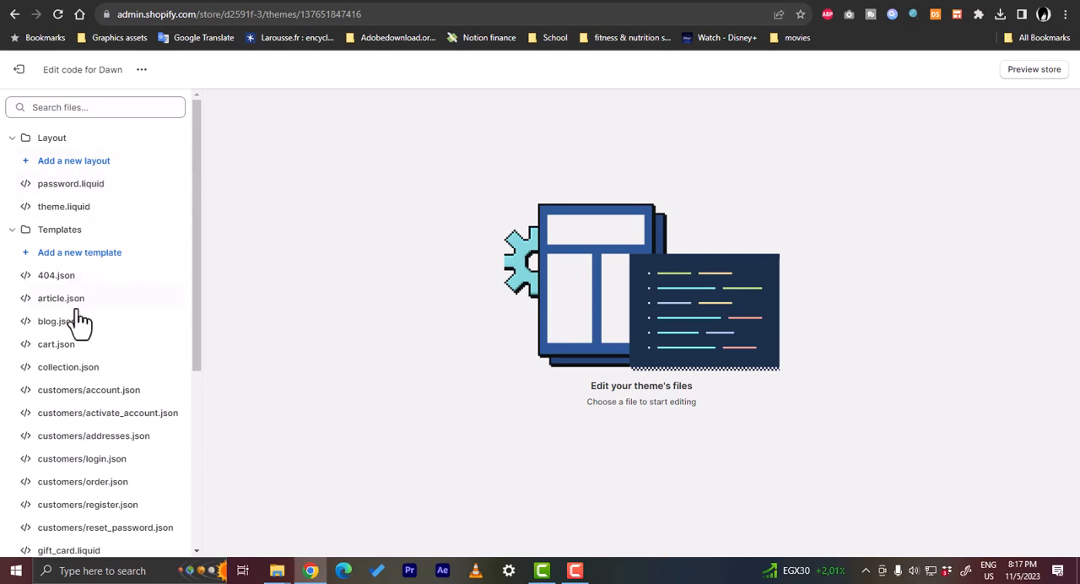
- Paste the copied Google tag directly after the opening <head> tag in theme.liquid and save the file
{"action": "left_click", "coordinate": [67, 213]}
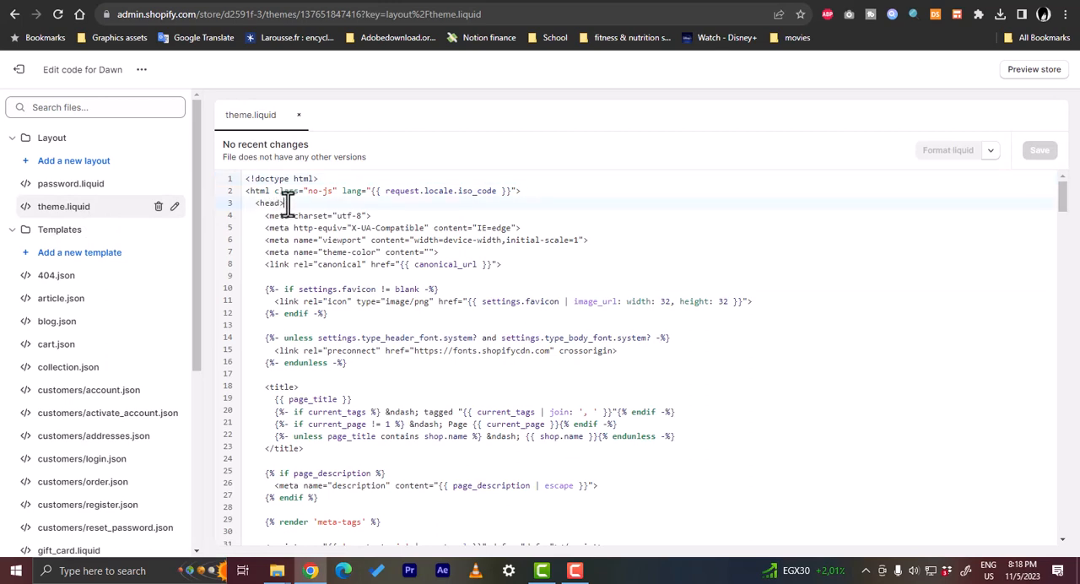
{"action": "key", "text": "Return"}
{"action": "key", "text": "Return"}
{"action": "key", "text": "Return"}
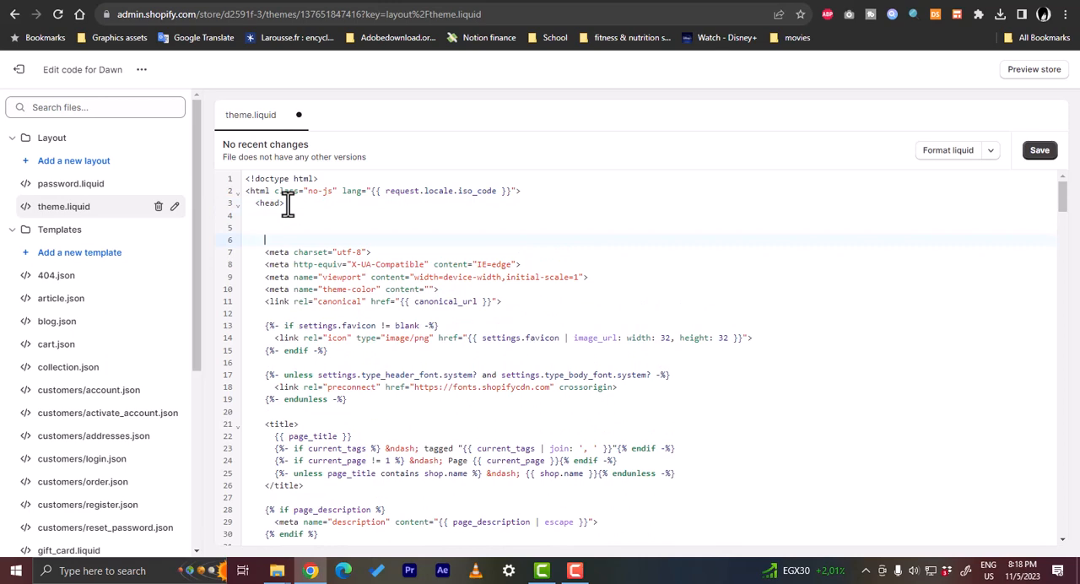
{"action": "left_click", "coordinate": [263, 215]}
{"action": "key", "text": "ctrl+v"}
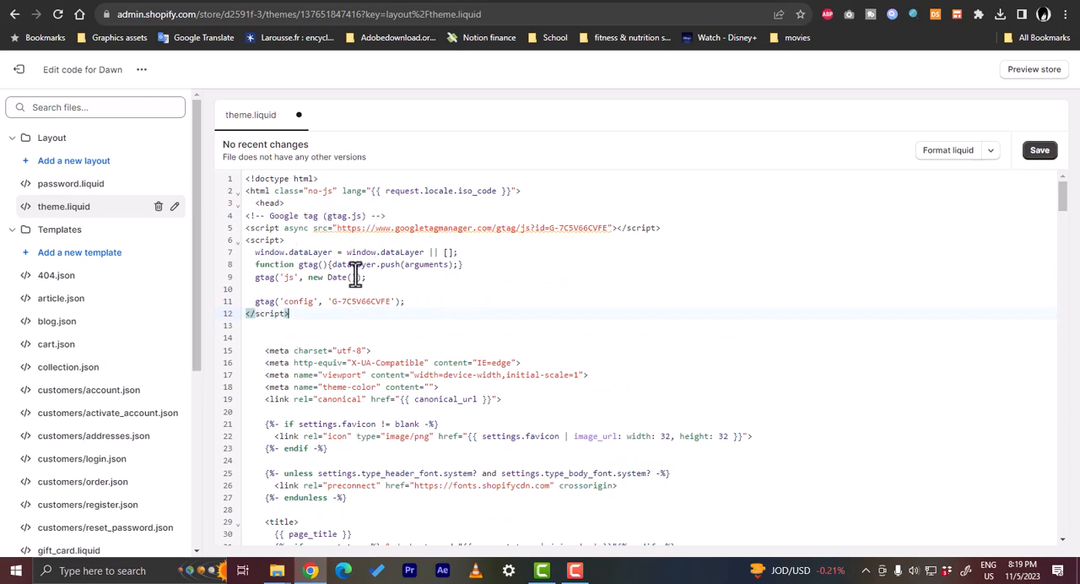
{"action": "left_click", "coordinate": [1038, 153]}
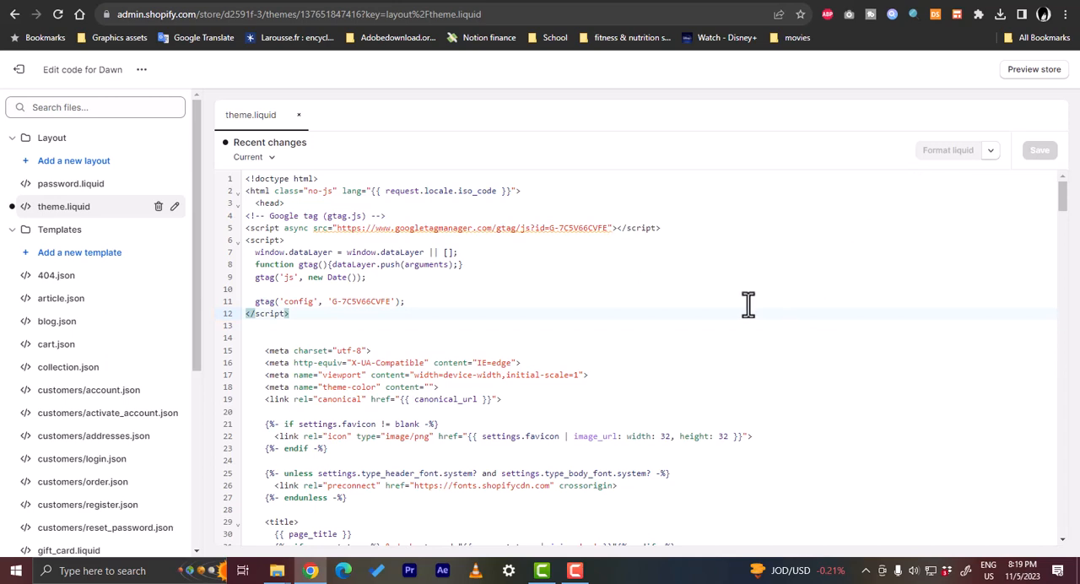
- Exit the theme code editor, collapse the trial notice and open the online store for viewing
{"action": "left_click", "coordinate": [25, 74]}
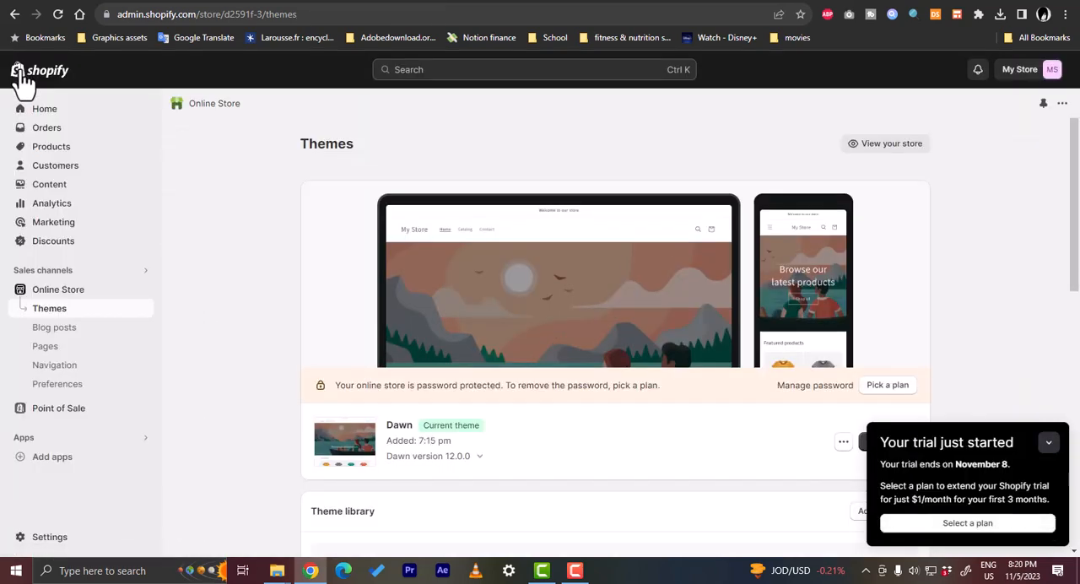
{"action": "left_click", "coordinate": [1048, 441]}
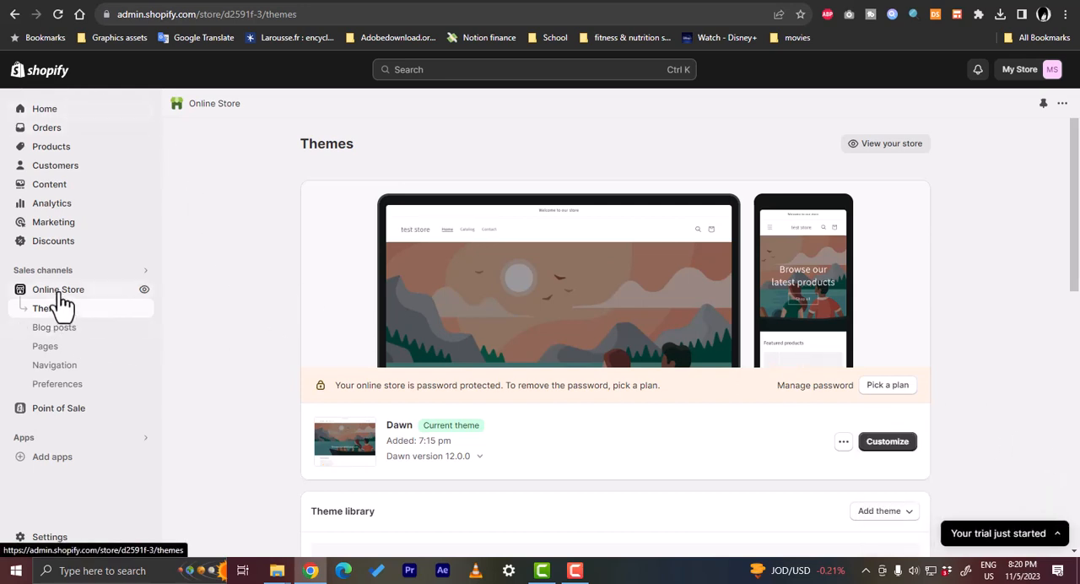
{"action": "left_click", "coordinate": [145, 291]}
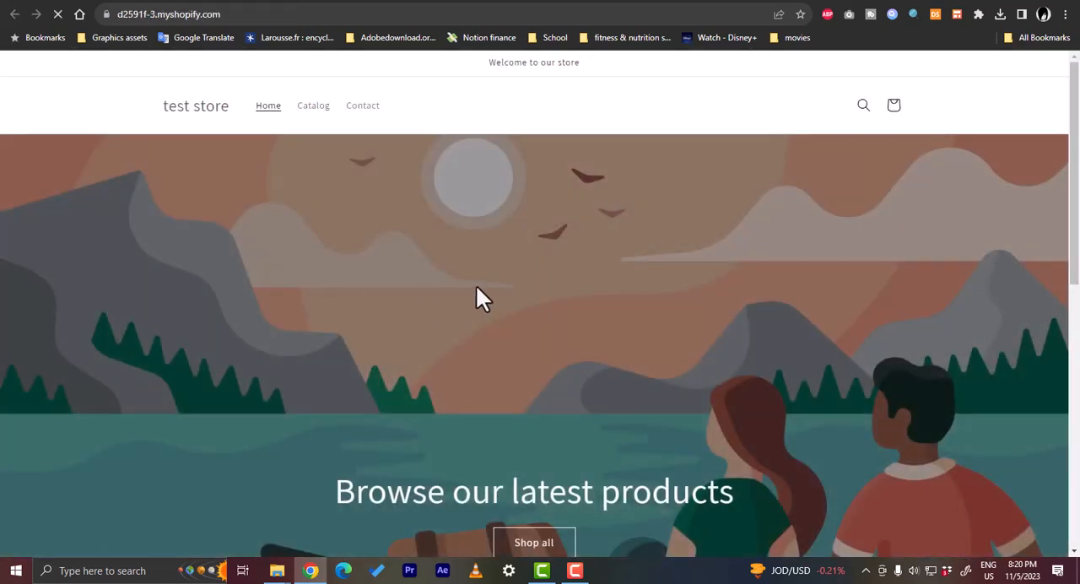
- Visit the storefront's (Sample) Coconut Bar Soap product page, then the Home, Catalog and Contact pages
{"action": "scroll", "coordinate": [477, 290], "scroll_direction": "down", "scroll_amount": 6}
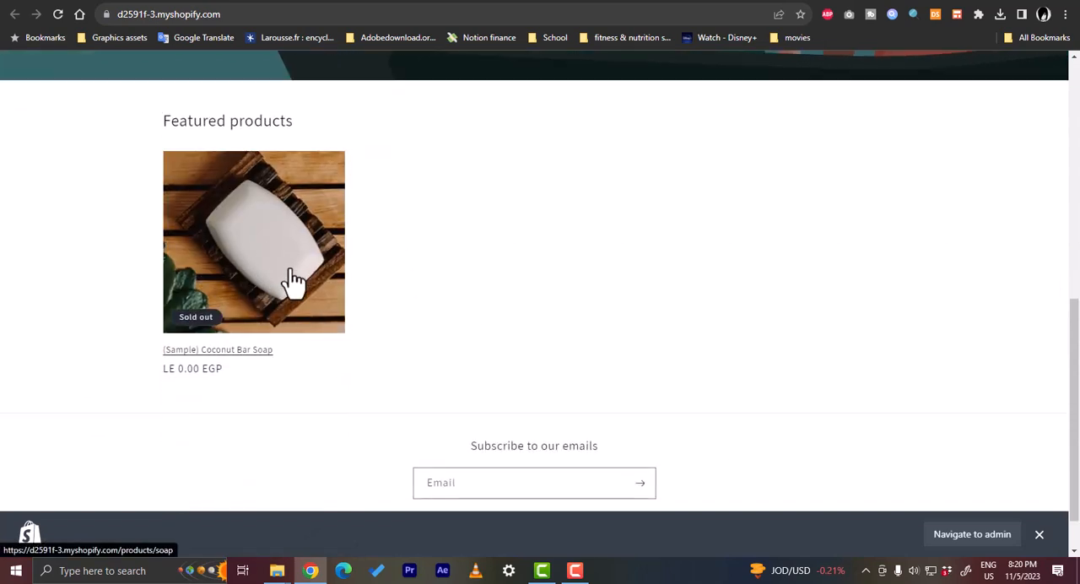
{"action": "left_click", "coordinate": [277, 223]}
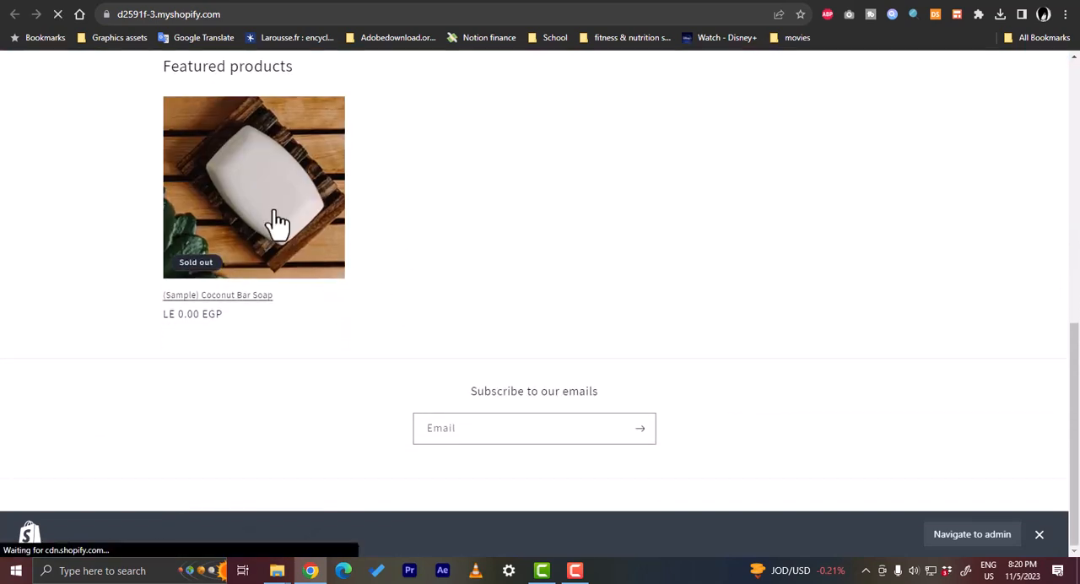
{"action": "scroll", "coordinate": [506, 289], "scroll_direction": "down", "scroll_amount": 2}
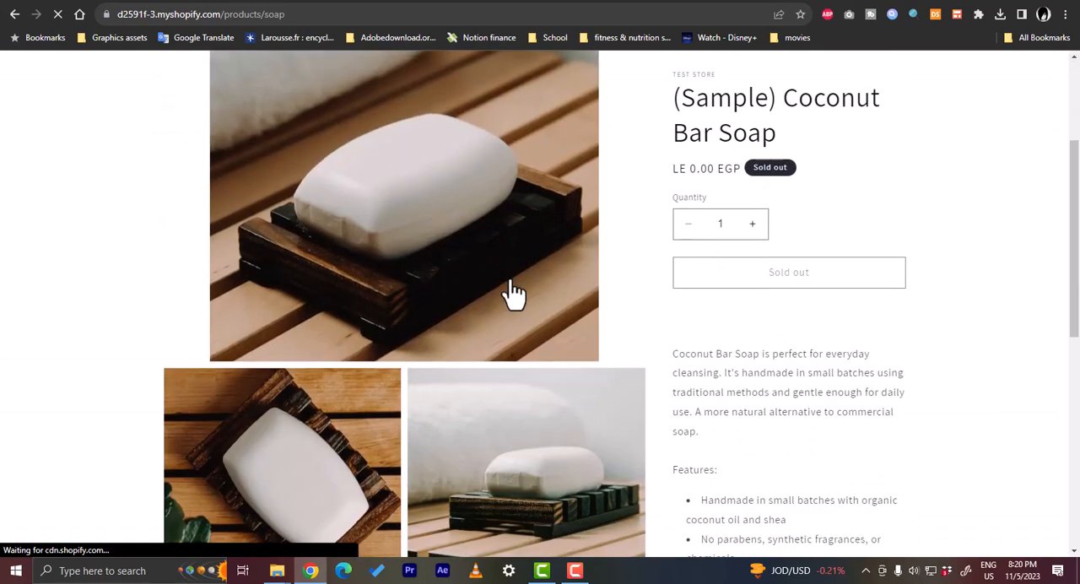
{"action": "scroll", "coordinate": [761, 198], "scroll_direction": "up", "scroll_amount": 1}
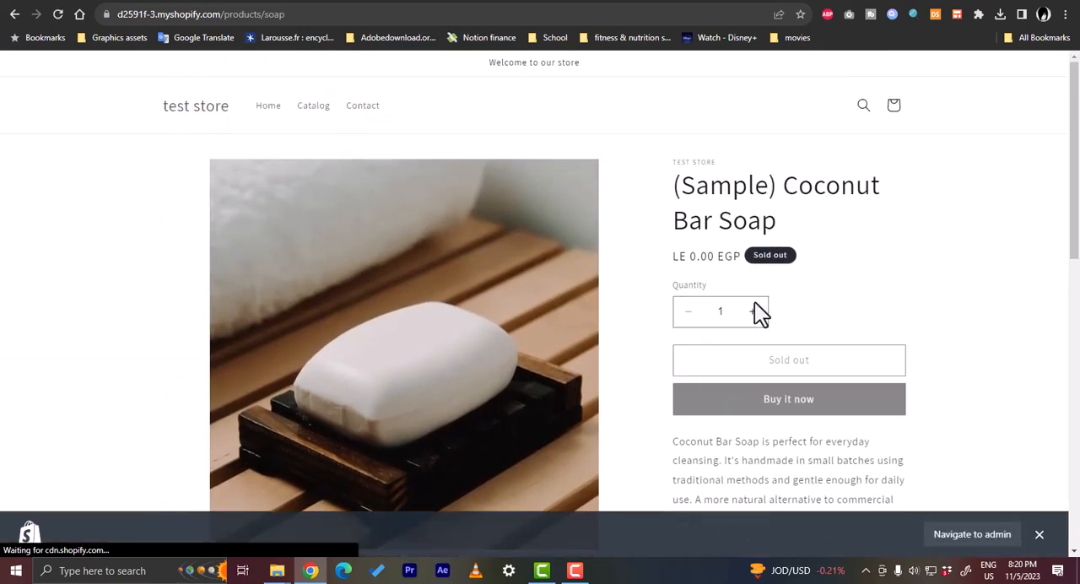
{"action": "left_click", "coordinate": [268, 108]}
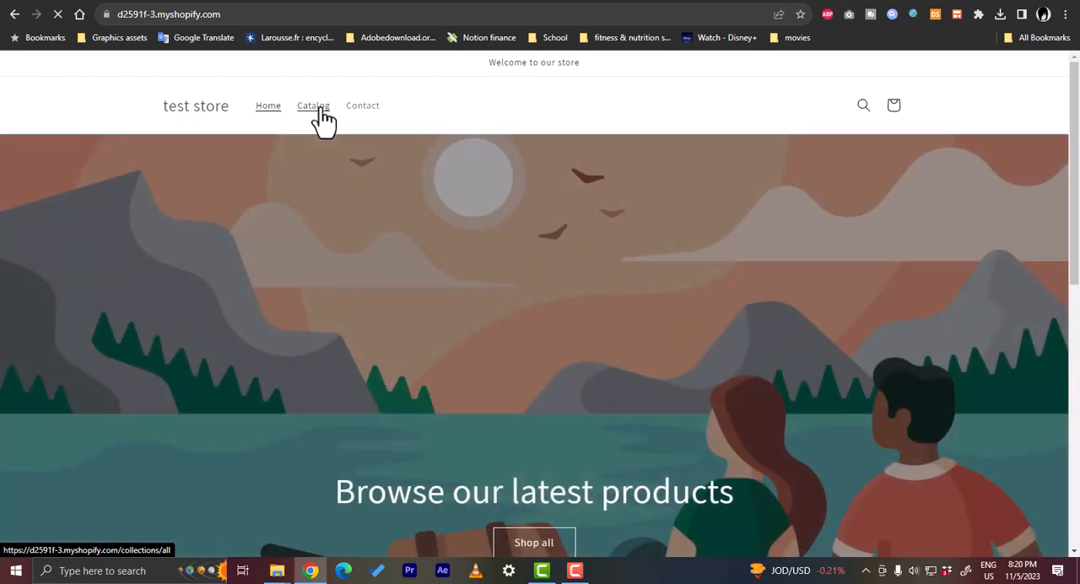
{"action": "left_click", "coordinate": [323, 108]}
{"action": "left_click", "coordinate": [350, 108]}
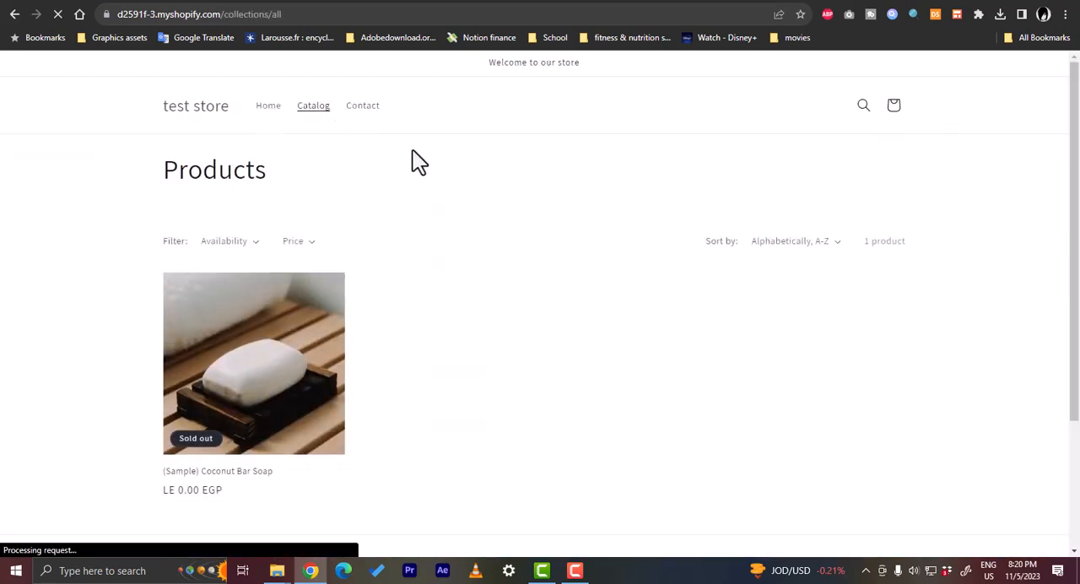
{"action": "scroll", "coordinate": [481, 282], "scroll_direction": "down", "scroll_amount": 2}
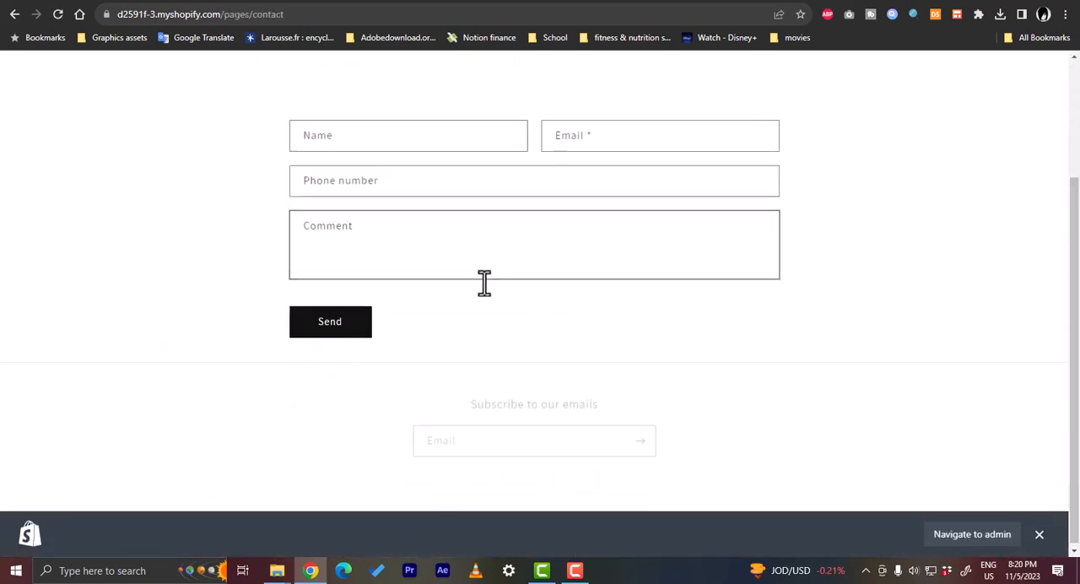
- Return to the test store's home page and look through it down to the featured products
{"action": "scroll", "coordinate": [489, 287], "scroll_direction": "up", "scroll_amount": 2}
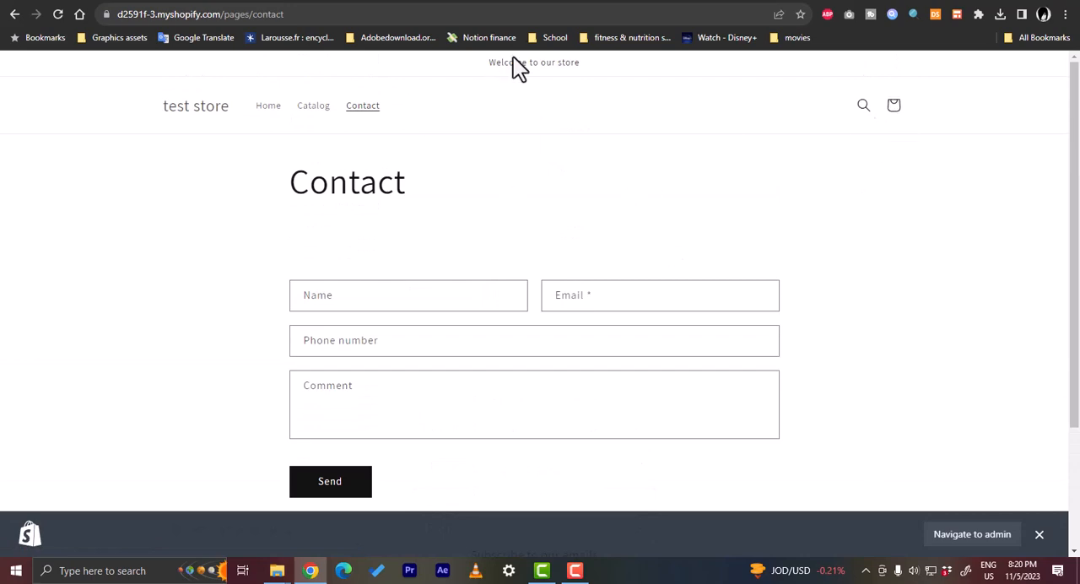
{"action": "left_click", "coordinate": [189, 113]}
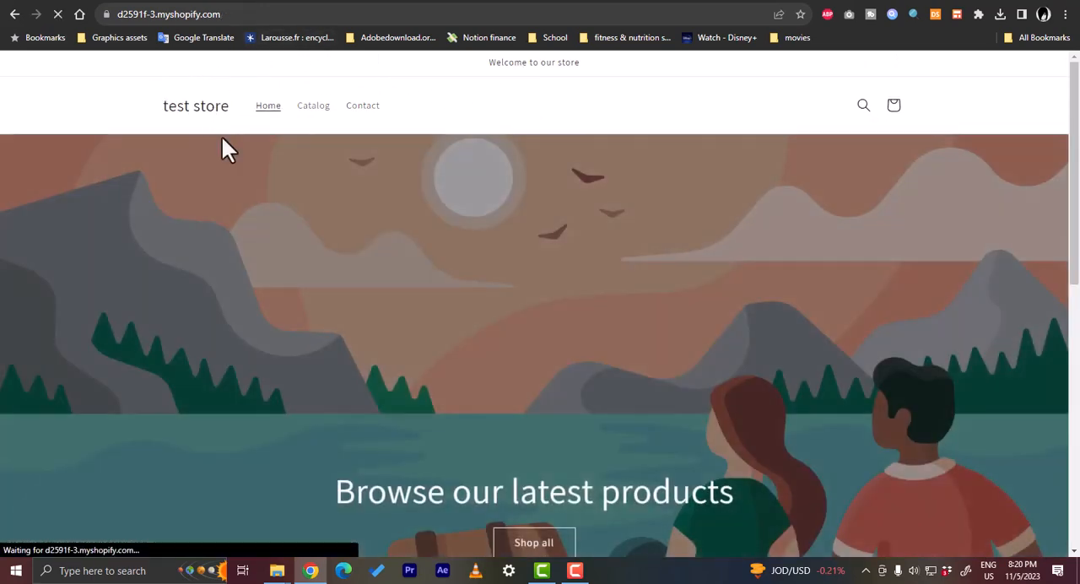
{"action": "scroll", "coordinate": [506, 253], "scroll_direction": "down", "scroll_amount": 6}
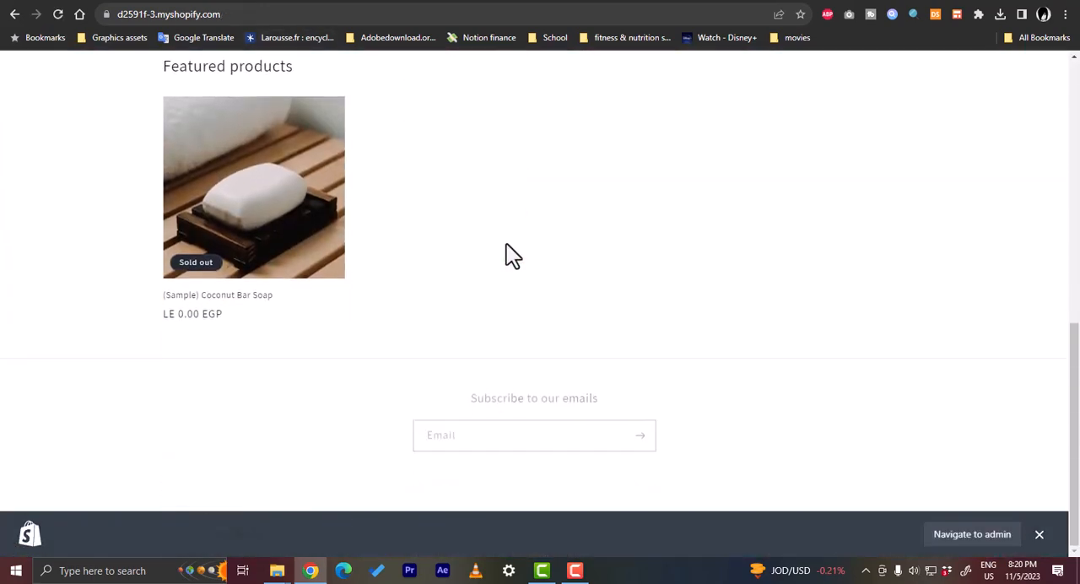
{"action": "scroll", "coordinate": [513, 253], "scroll_direction": "up", "scroll_amount": 6}
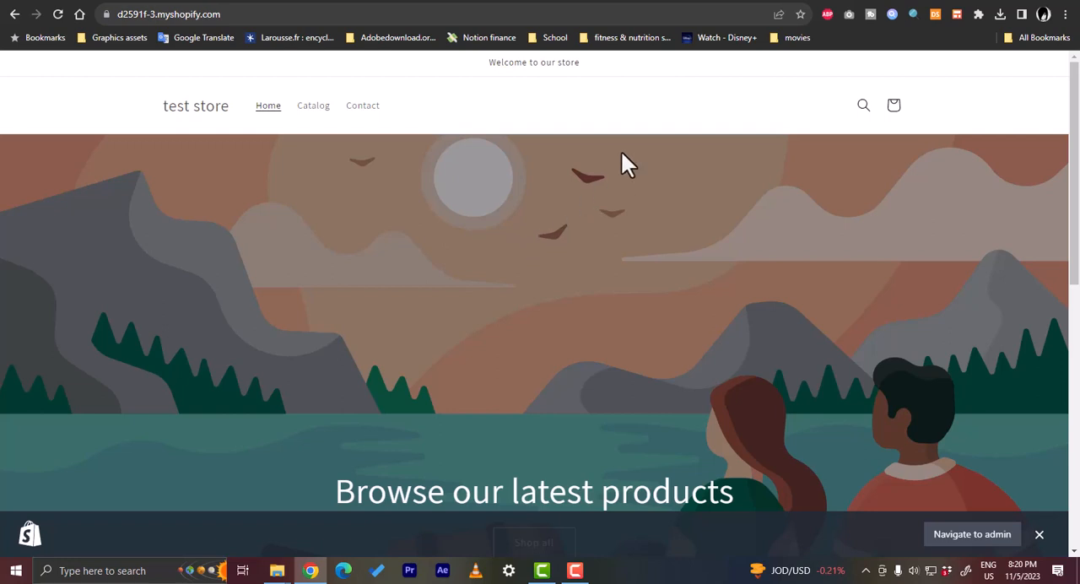
- Switch back to Google Analytics and close the tag installation instructions and the test shop web stream details
{"action": "left_click", "coordinate": [711, 5]}
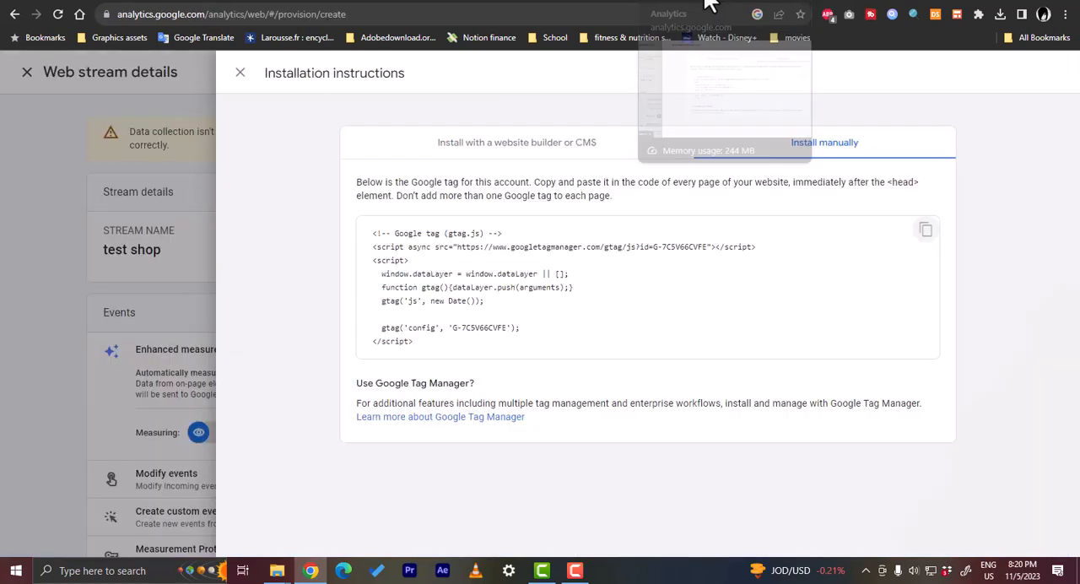
{"action": "left_click", "coordinate": [241, 74]}
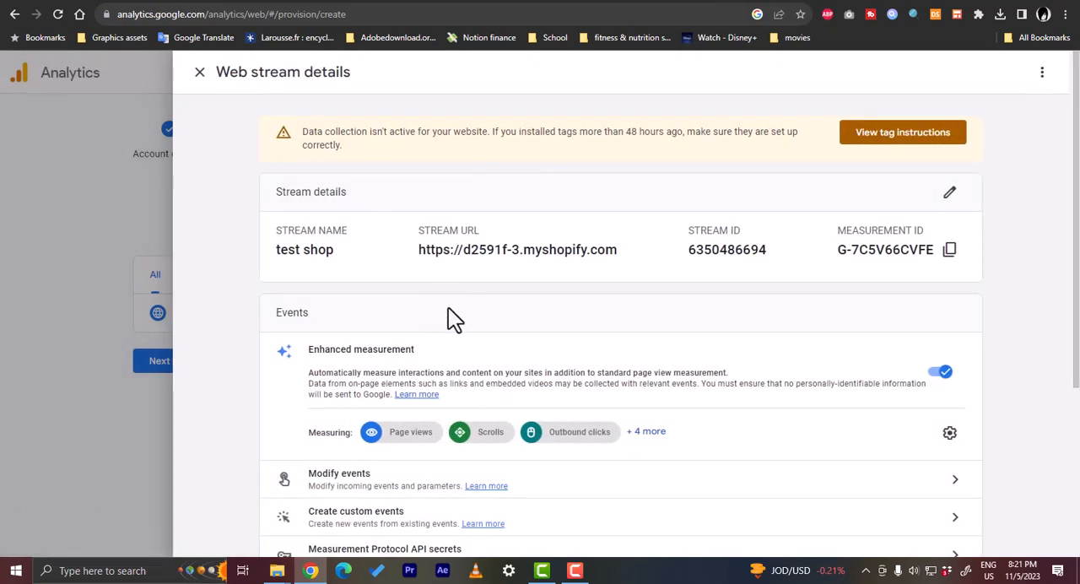
{"action": "scroll", "coordinate": [399, 263], "scroll_direction": "down", "scroll_amount": 2}
{"action": "scroll", "coordinate": [399, 262], "scroll_direction": "up", "scroll_amount": 2}
{"action": "left_click", "coordinate": [201, 75]}
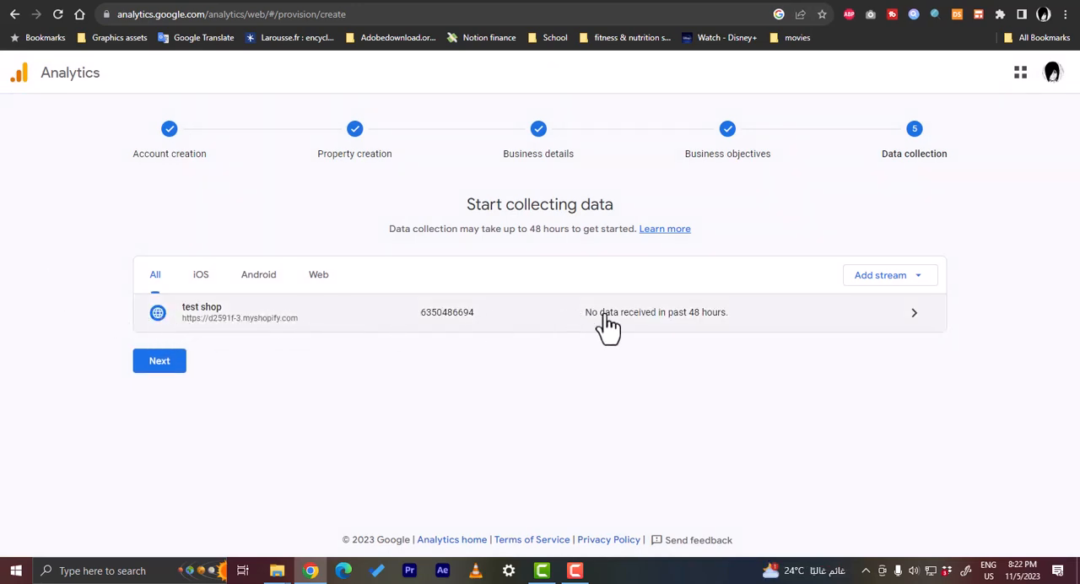
- Finish the data collection setup, continue to the Analytics home page and opt out of all email communications
{"action": "left_click", "coordinate": [160, 364]}
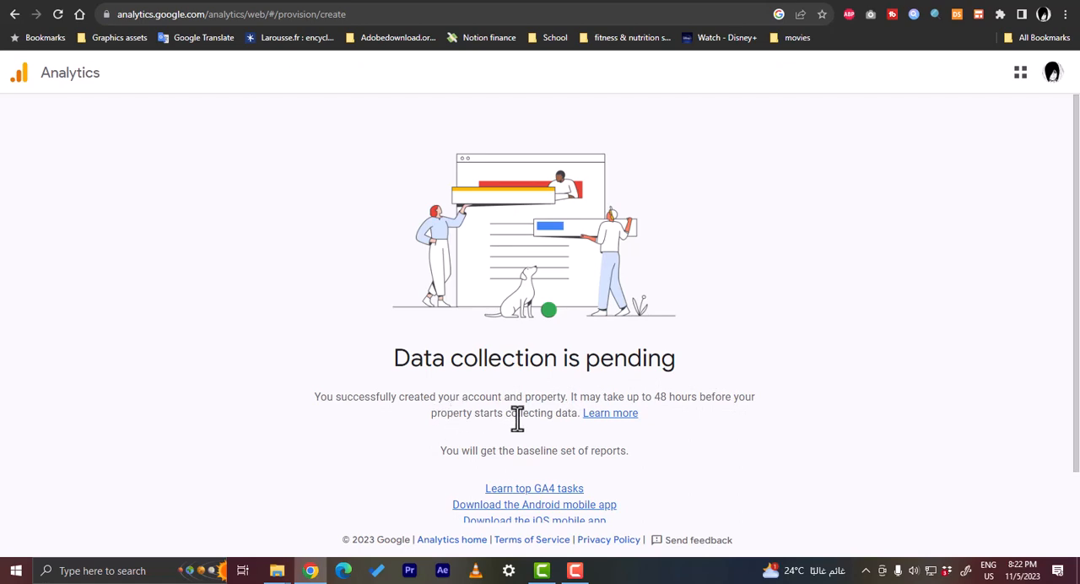
{"action": "scroll", "coordinate": [517, 417], "scroll_direction": "down", "scroll_amount": 1}
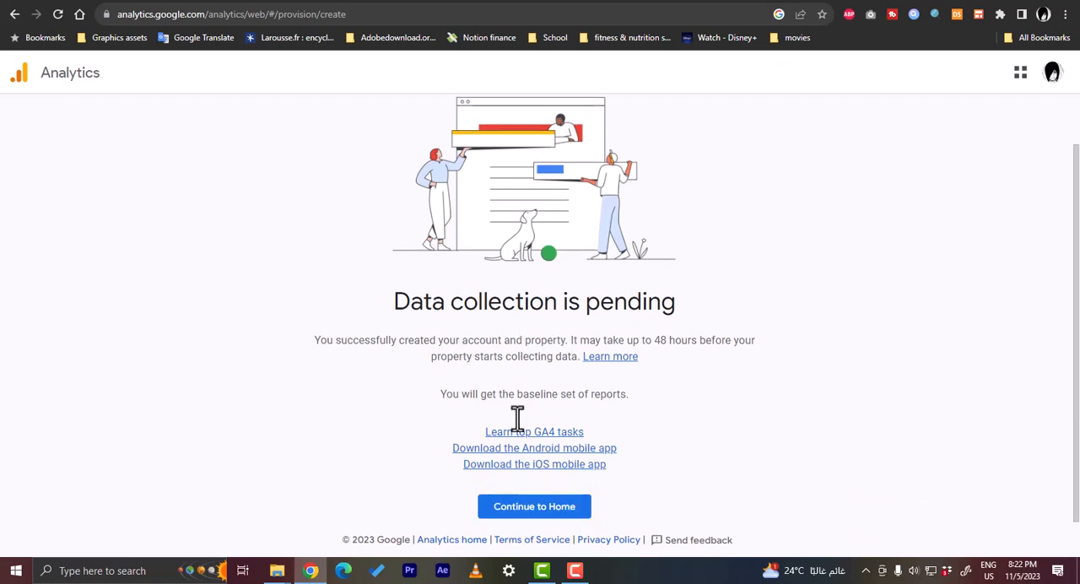
{"action": "left_click", "coordinate": [535, 511]}
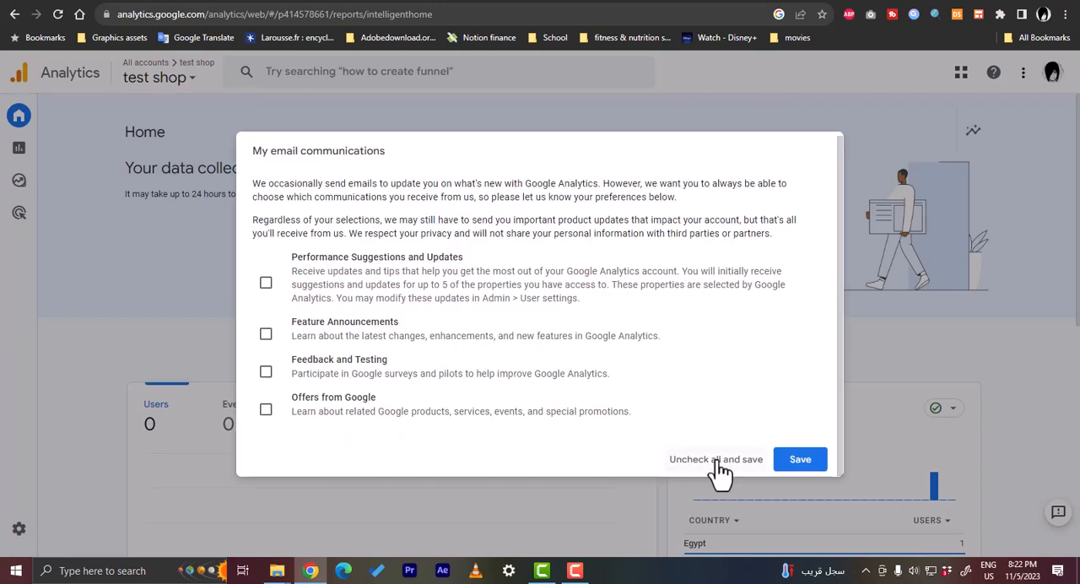
{"action": "left_click", "coordinate": [716, 461]}
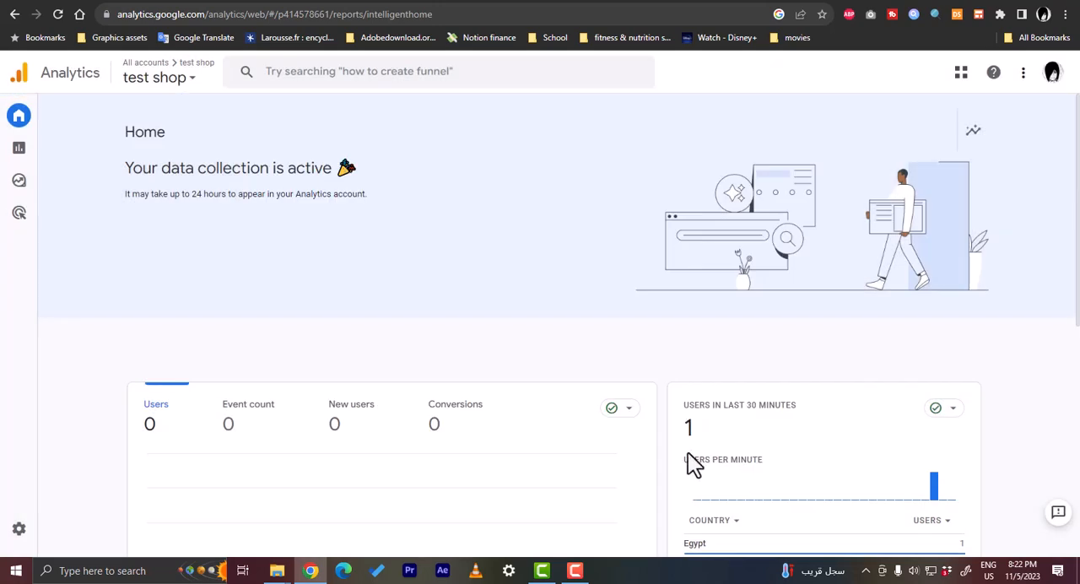
- Review the test shop property's Home overview and its list of Analytics accounts and properties
{"action": "scroll", "coordinate": [315, 313], "scroll_direction": "down", "scroll_amount": 2}
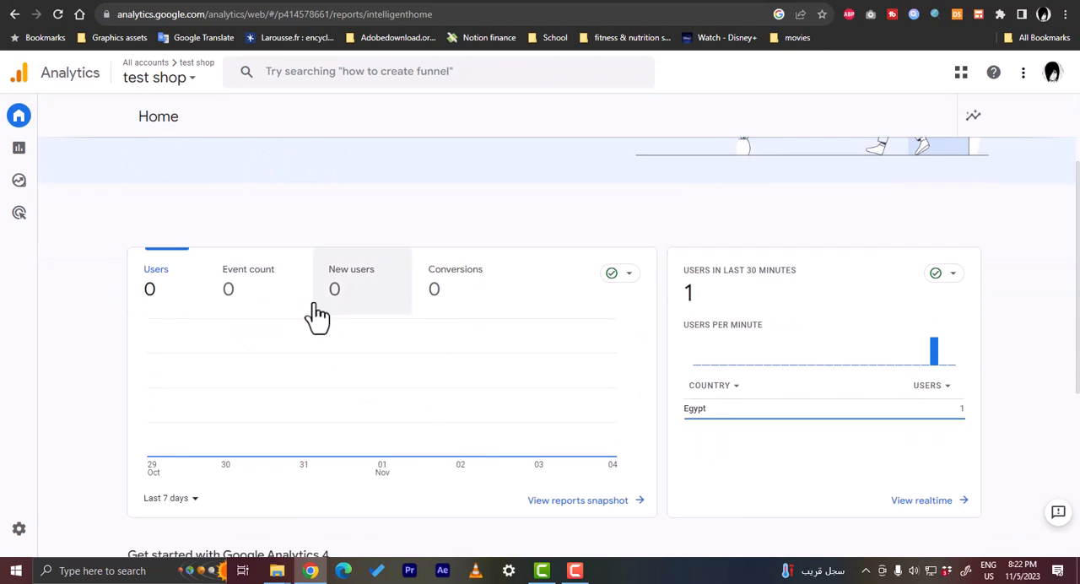
{"action": "scroll", "coordinate": [159, 184], "scroll_direction": "up", "scroll_amount": 2}
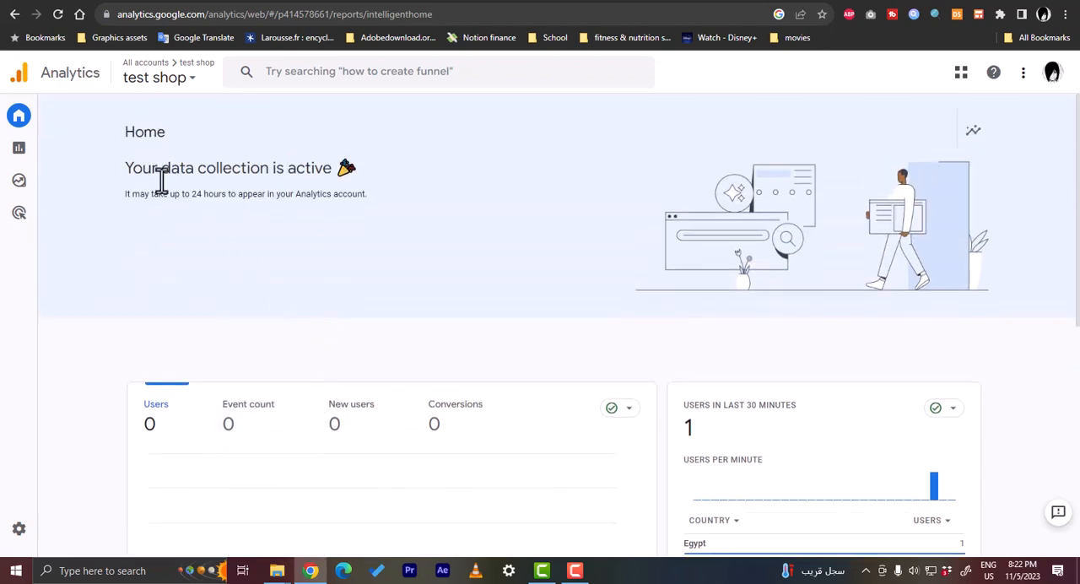
{"action": "left_click", "coordinate": [189, 80]}
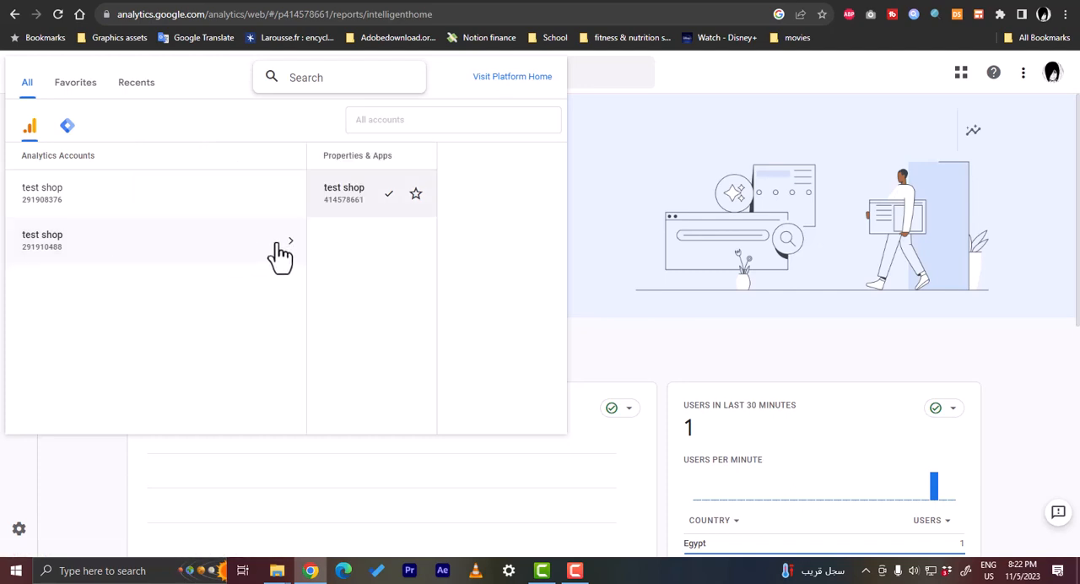
{"action": "left_click", "coordinate": [663, 85]}
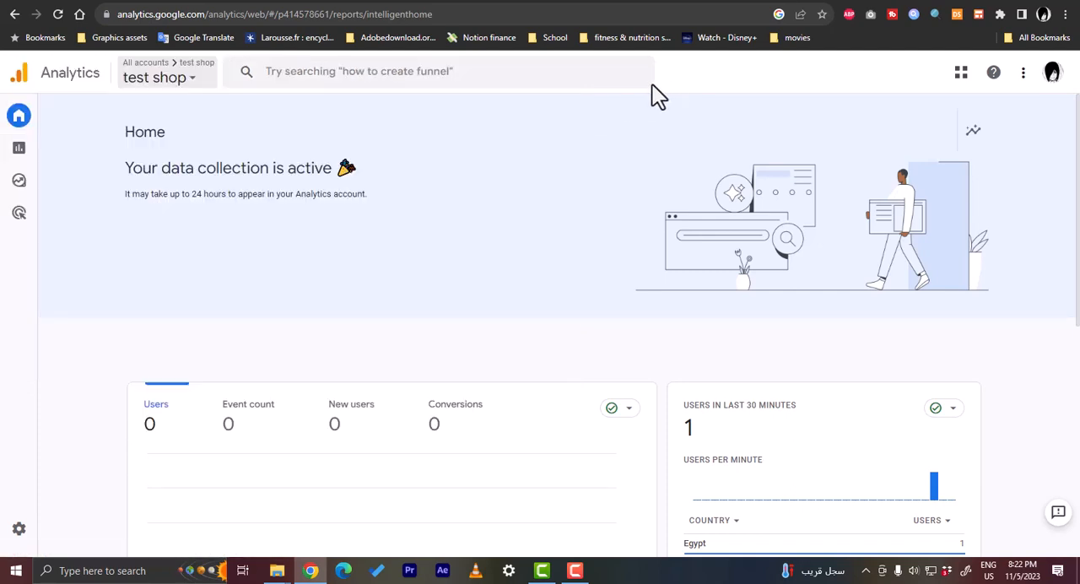
{"action": "scroll", "coordinate": [652, 289], "scroll_direction": "down", "scroll_amount": 3}
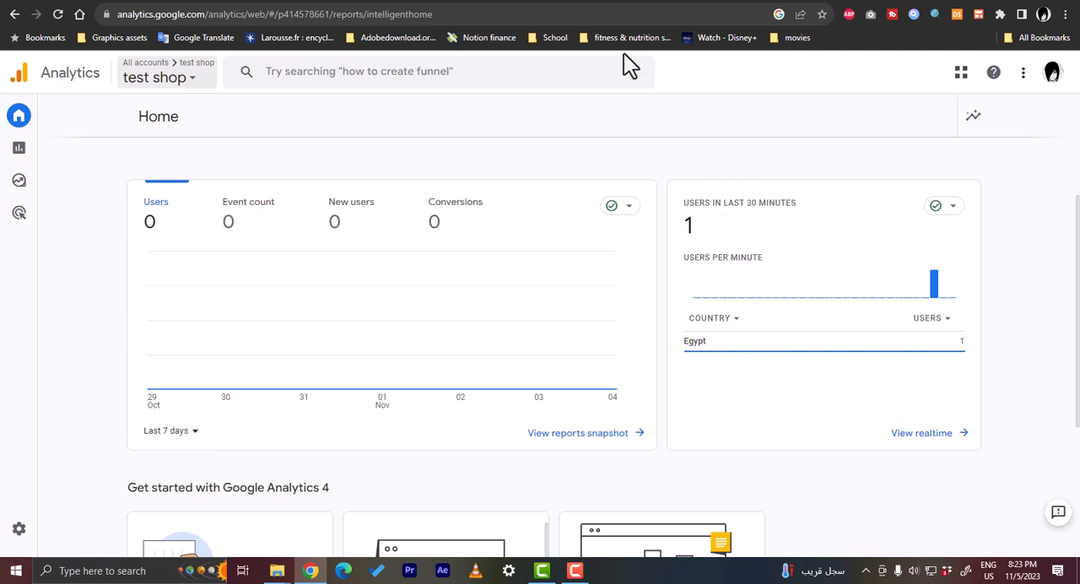
- Browse the Shopify storefront's home page again, then return to Google Analytics to check the users in the last 30 minutes
{"action": "left_click", "coordinate": [582, 3]}
{"action": "scroll", "coordinate": [485, 321], "scroll_direction": "down", "scroll_amount": 2}
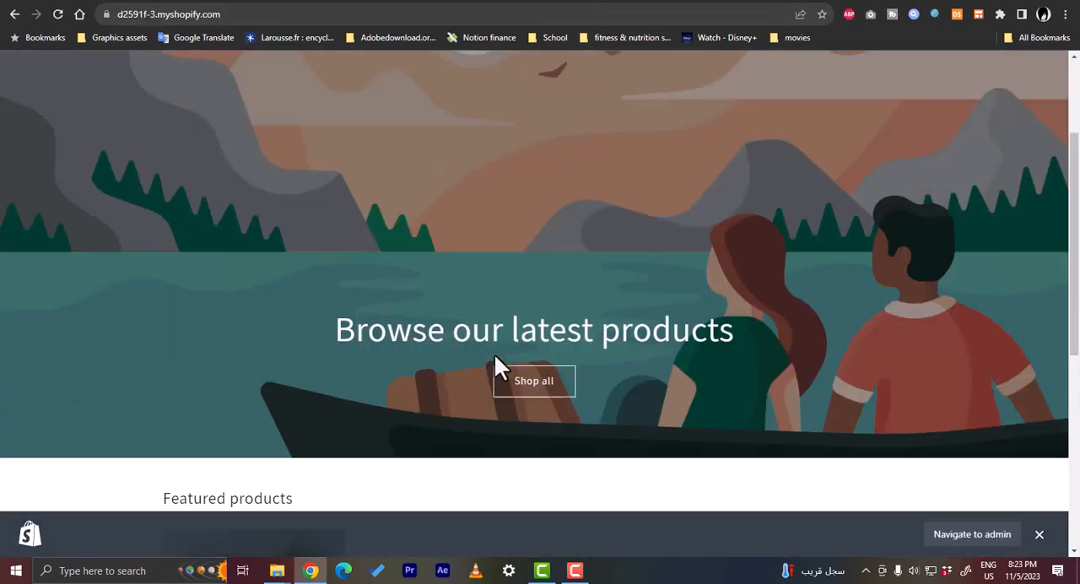
{"action": "scroll", "coordinate": [493, 352], "scroll_direction": "down", "scroll_amount": 5}
{"action": "scroll", "coordinate": [494, 352], "scroll_direction": "up", "scroll_amount": 7}
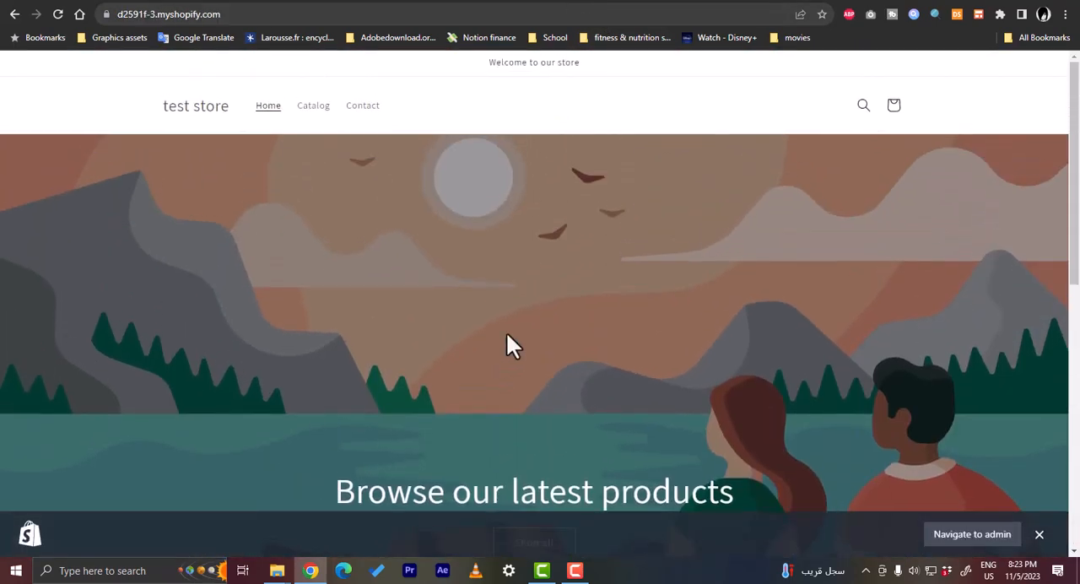
{"action": "left_click", "coordinate": [652, 3]}
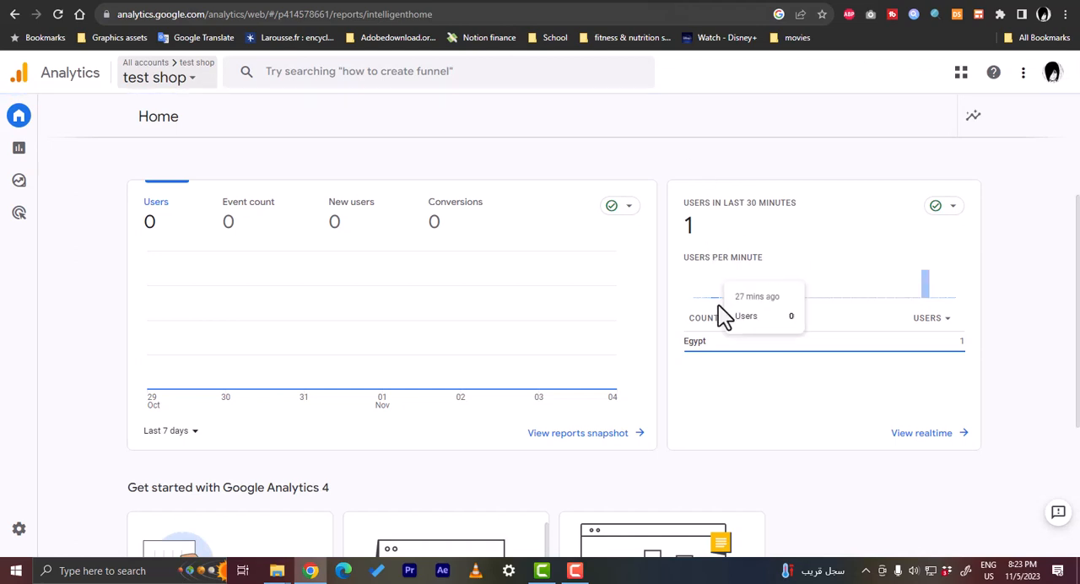